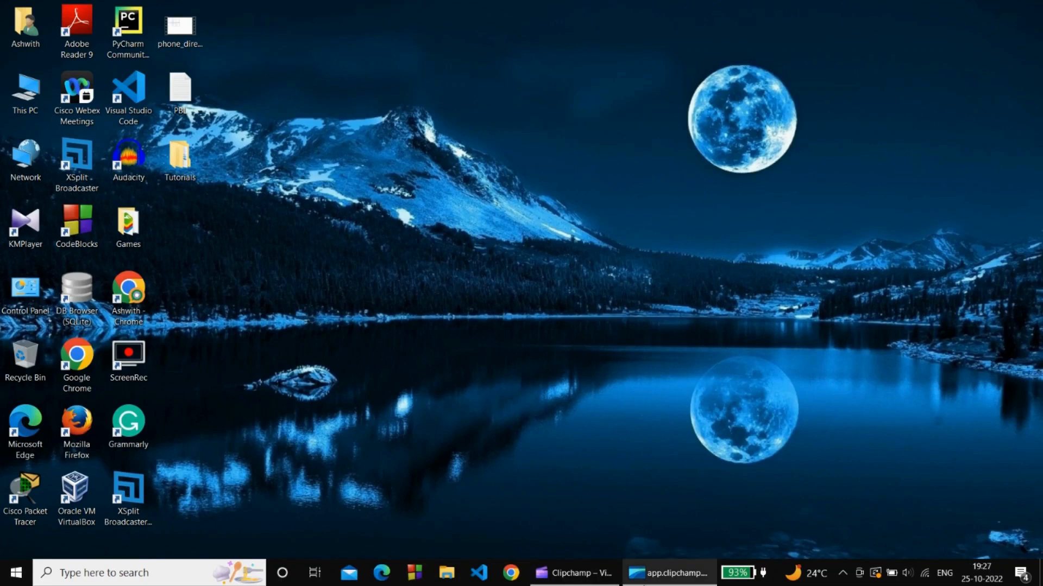
Launch Google Chrome from the taskbar to get a New Tab page.
click(511, 575)
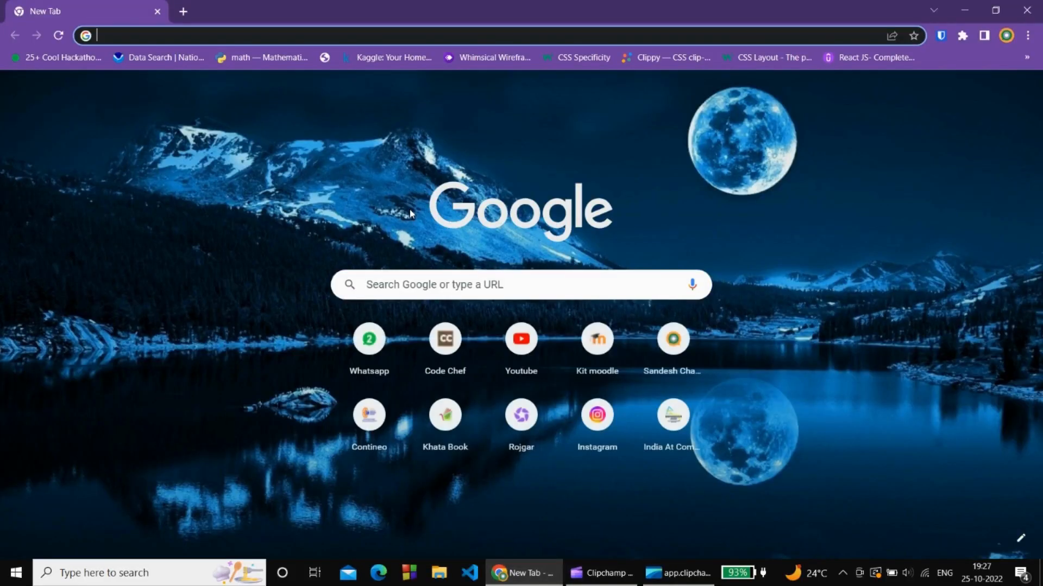
Search for 'apache netbeans' and open the Apache NetBeans website.
text(apac)
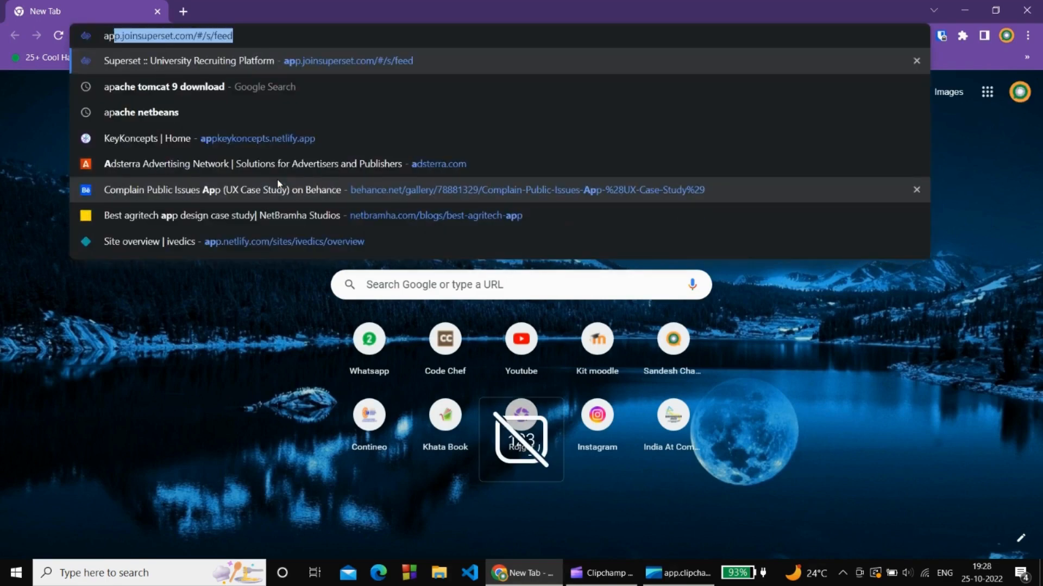
text(he)
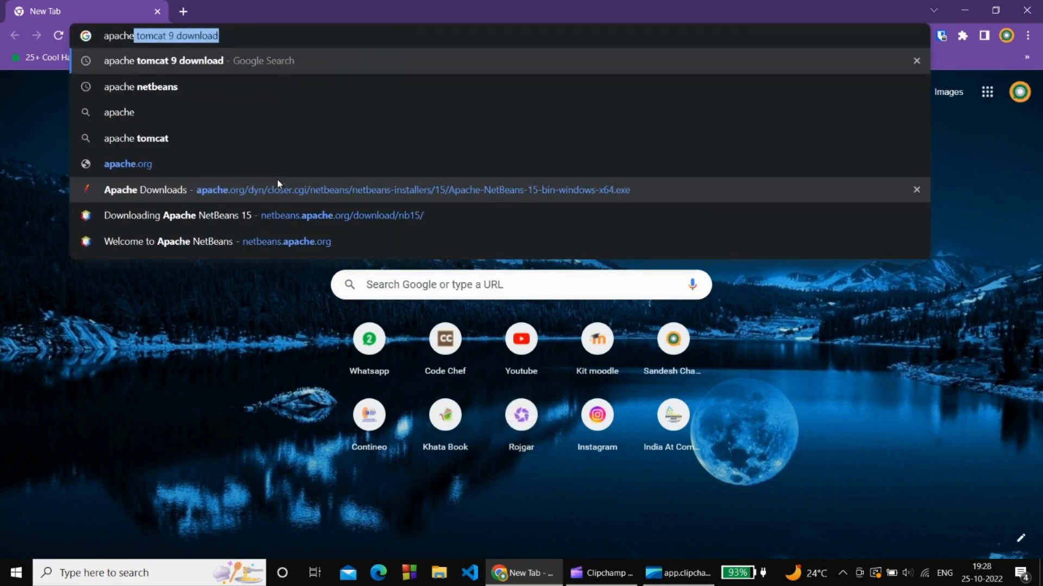
key(Down)
key(Return)
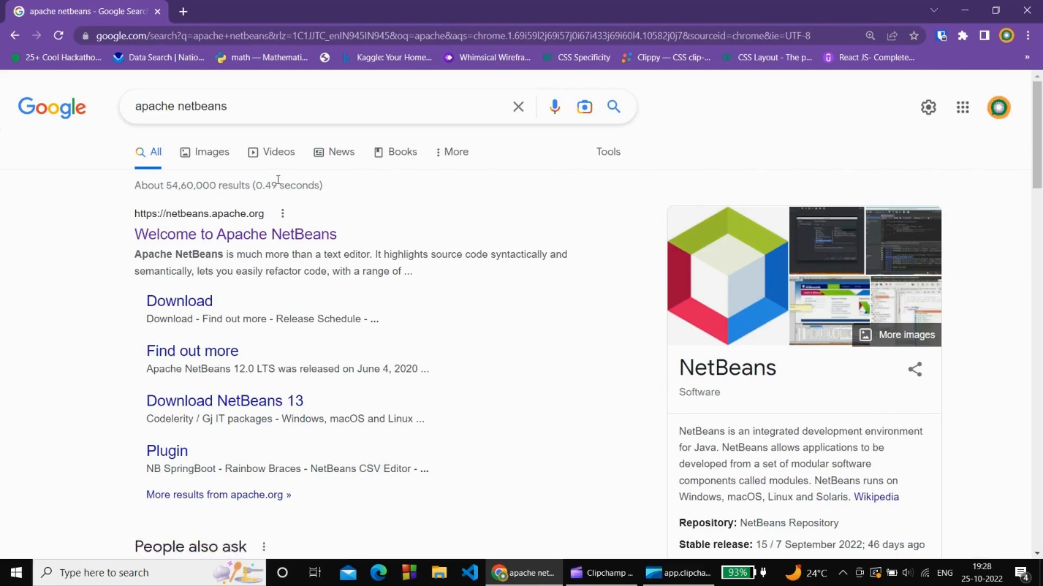
click(228, 235)
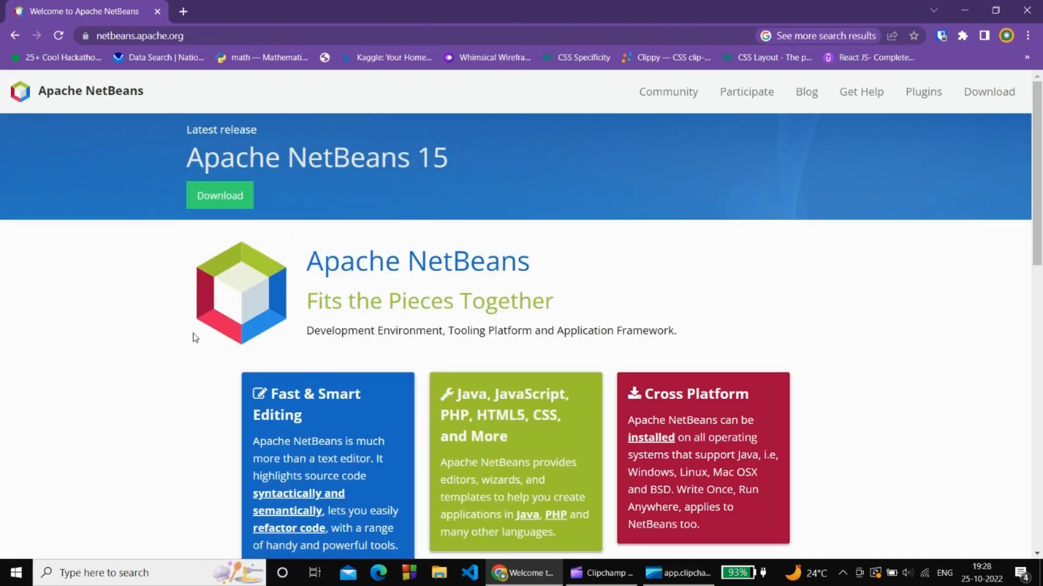
Download and keep the NetBeans 15 Windows x64 installer from the HTTP mirror.
click(223, 196)
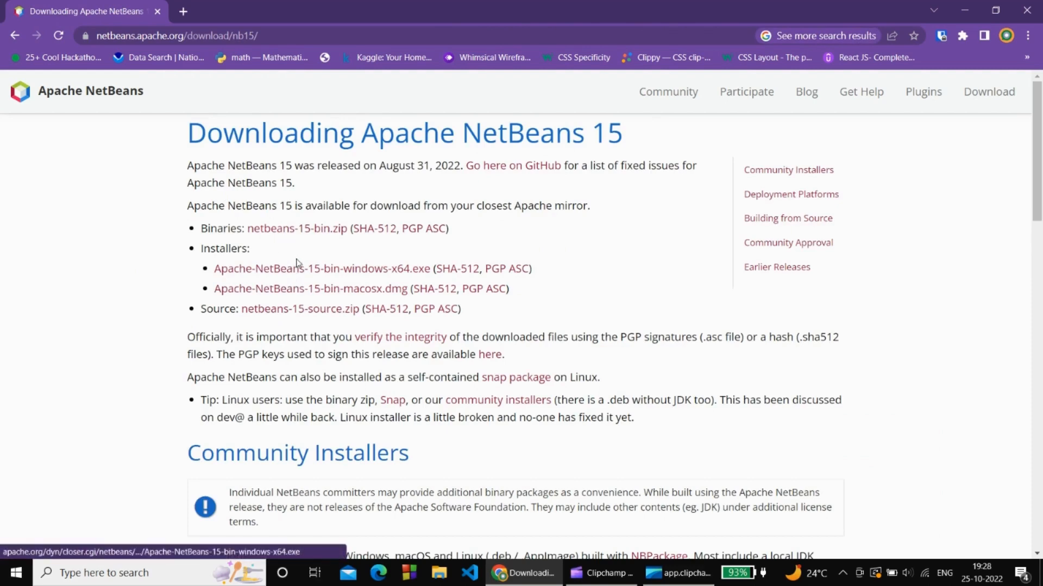
click(296, 272)
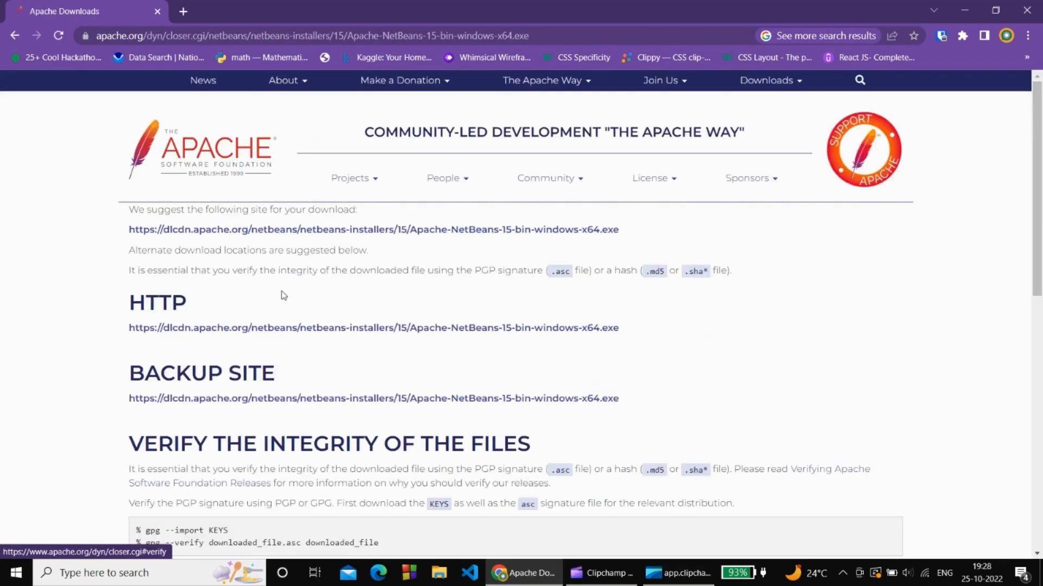
click(222, 329)
click(258, 547)
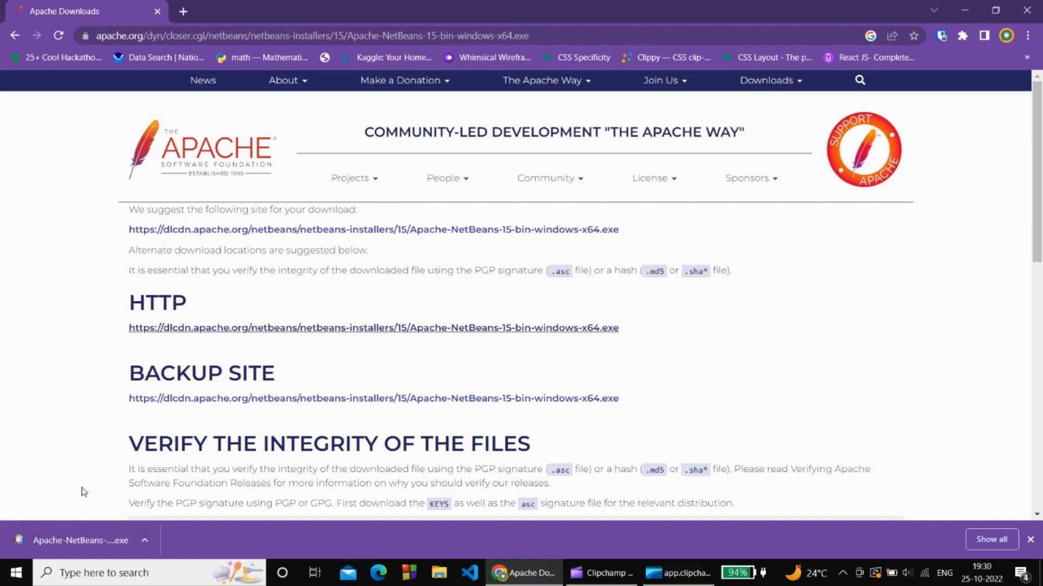
click(183, 12)
Search for 'apache tomcat 9 download' and open the Tomcat 9 Software Downloads result.
click(157, 11)
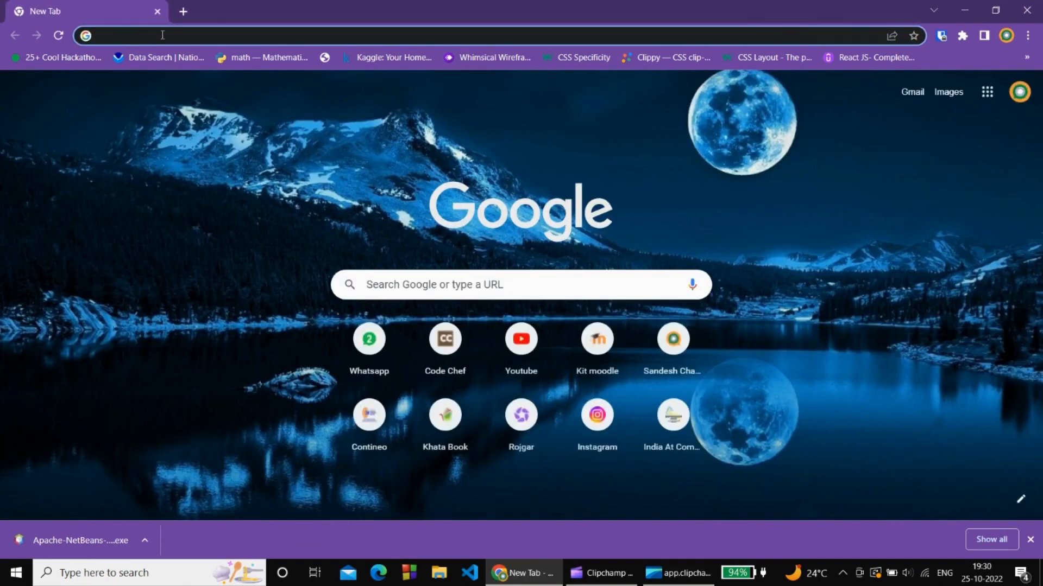
text(apache tom)
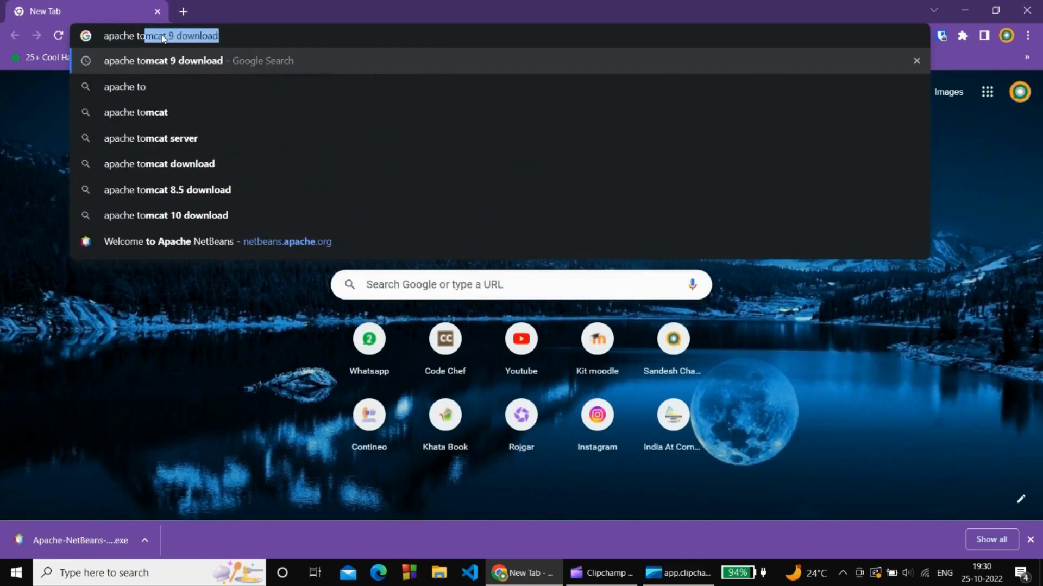
key(Return)
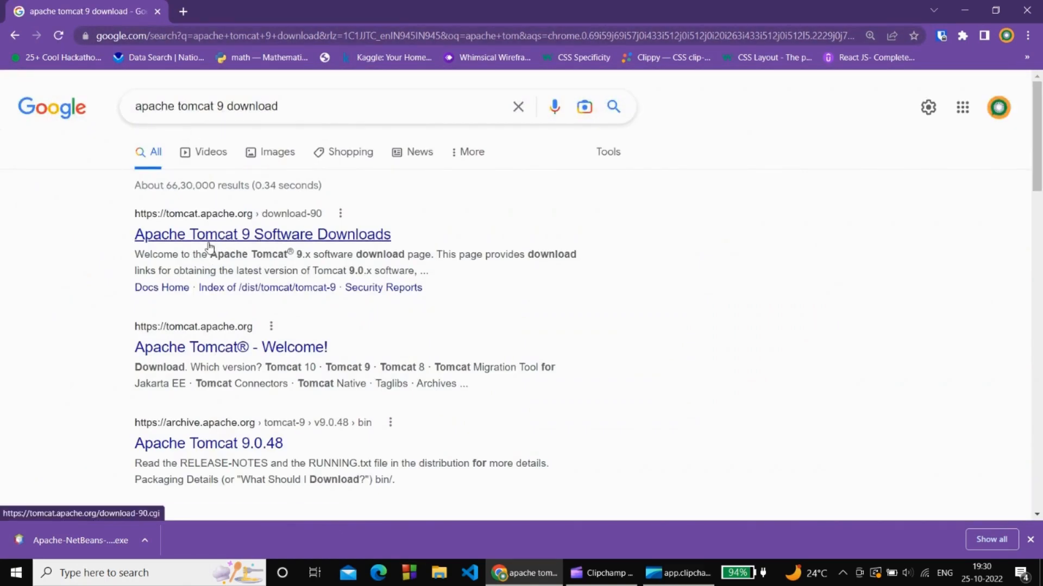
click(223, 234)
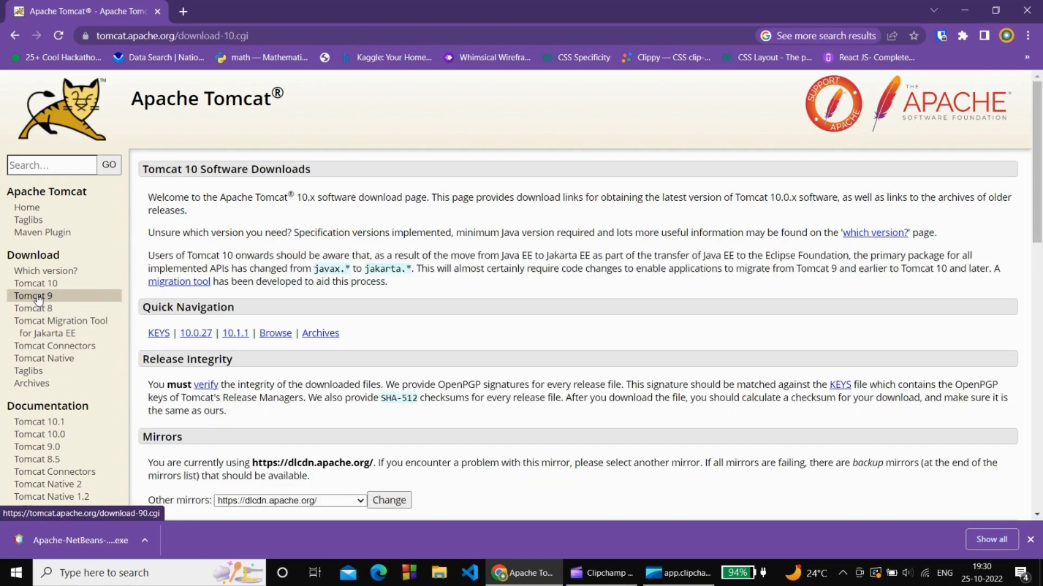
Download and keep the Tomcat 9 32-bit/64-bit Windows Service Installer.
click(39, 301)
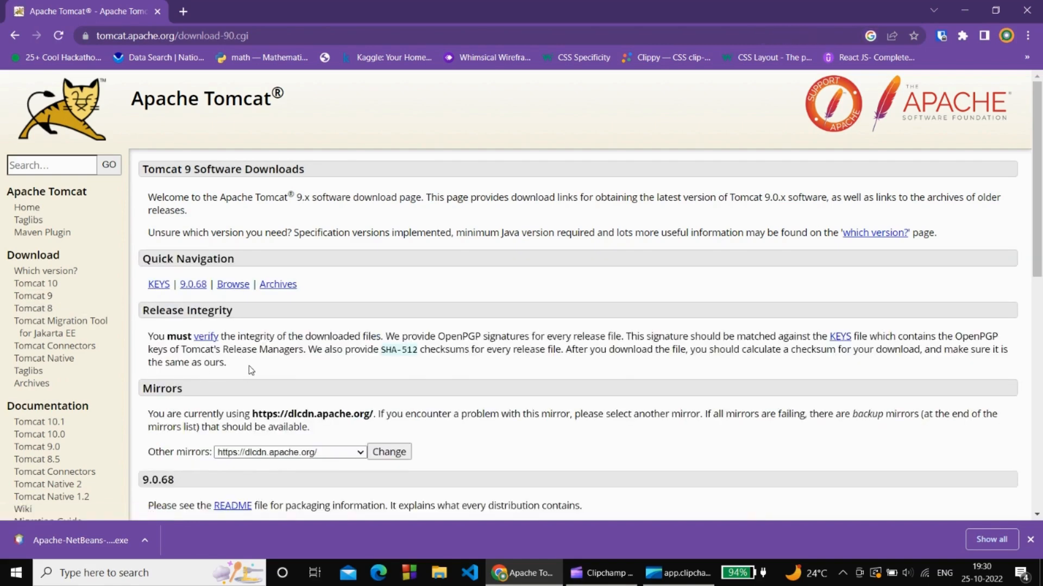
scroll(251, 370, down, 7)
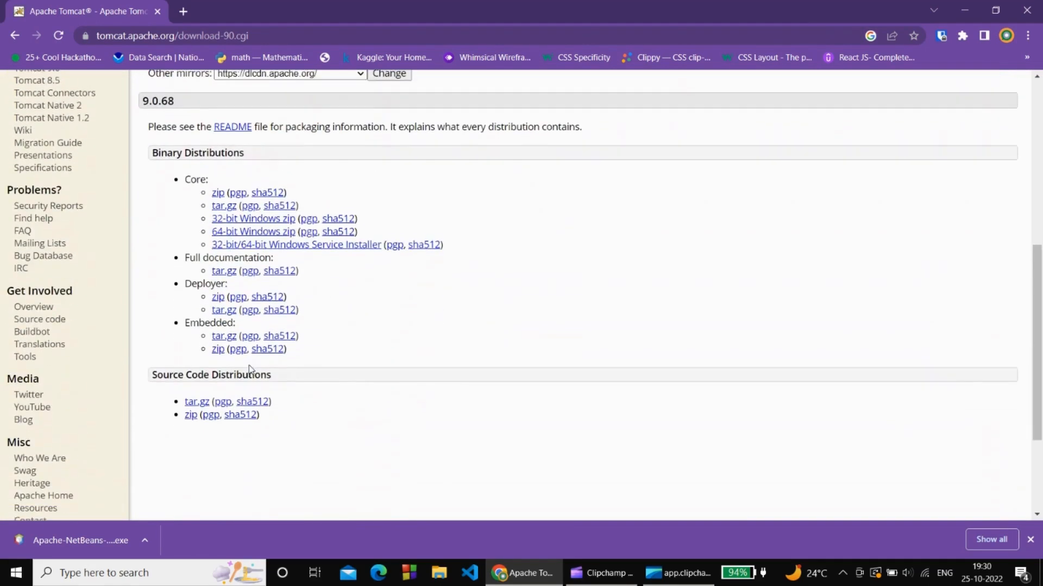
scroll(250, 368, down, 2)
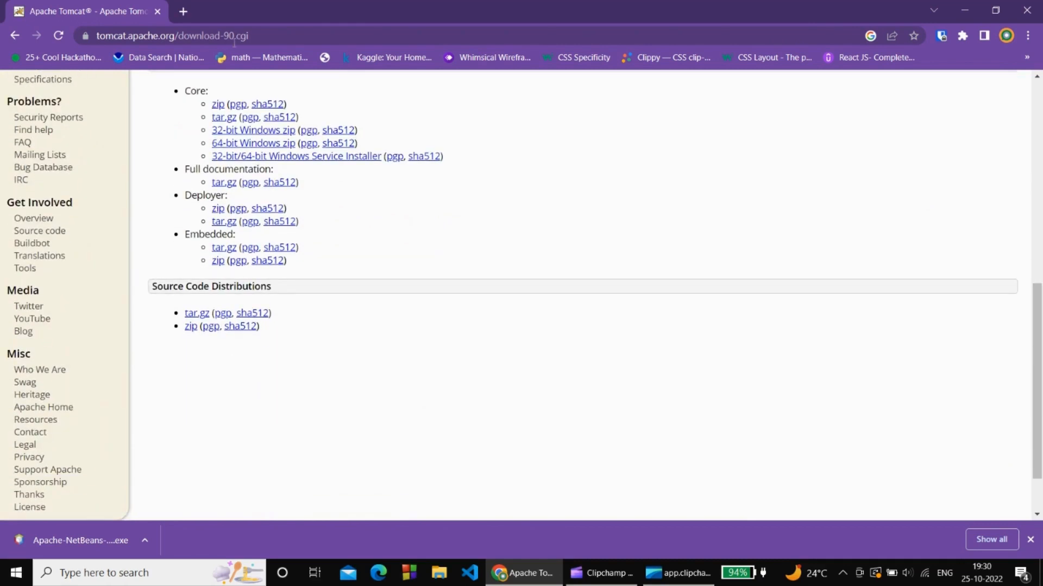
click(298, 157)
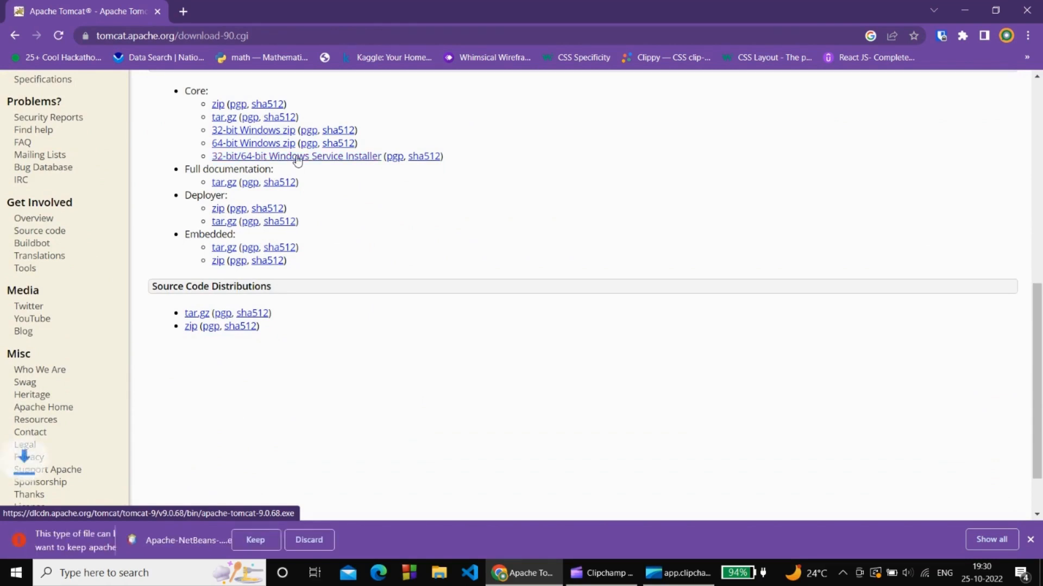
click(252, 543)
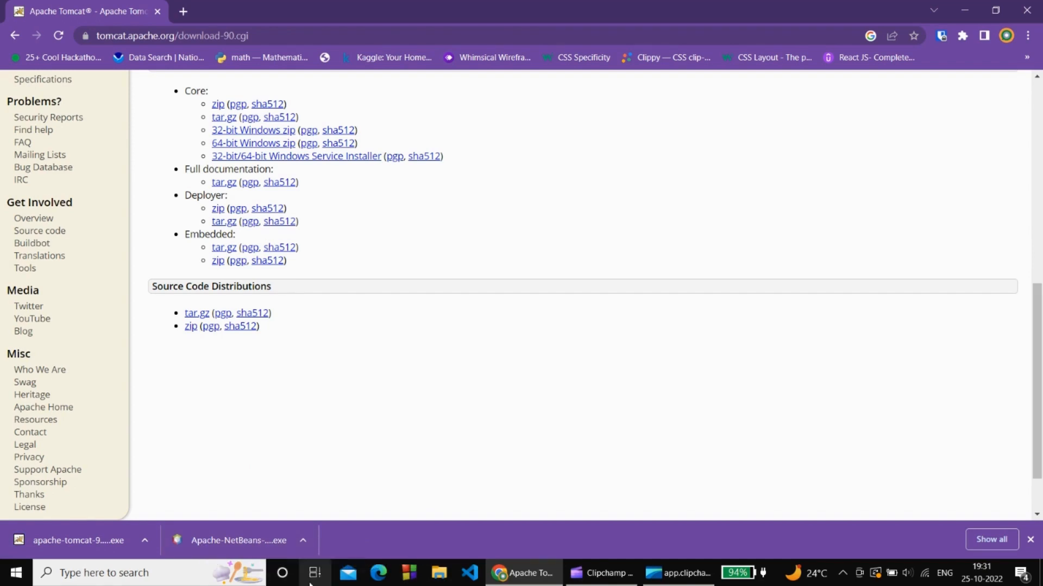
click(439, 575)
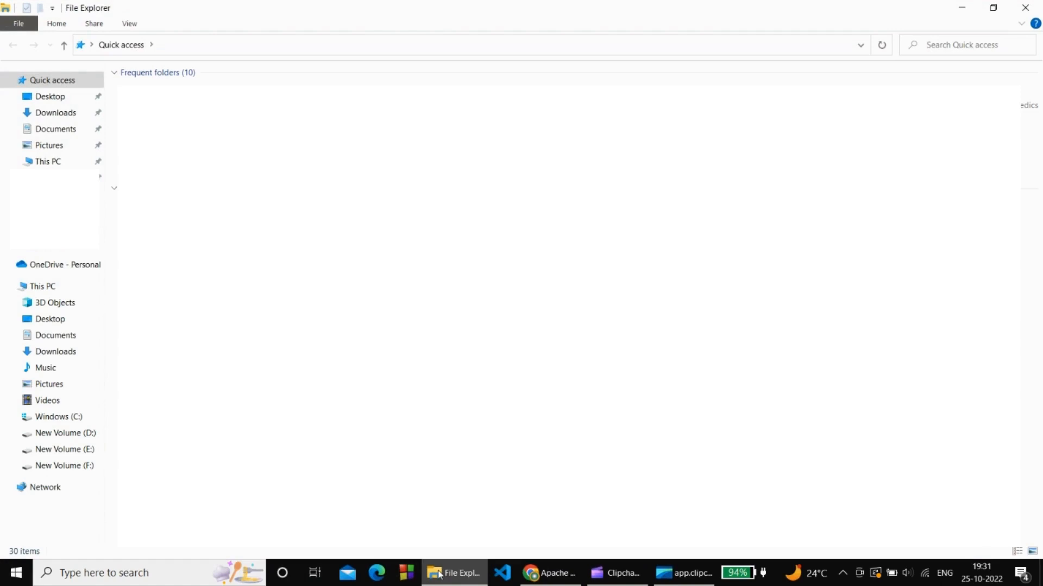
Run the apache-tomcat-9.0.68 installer from the Downloads folder.
click(53, 114)
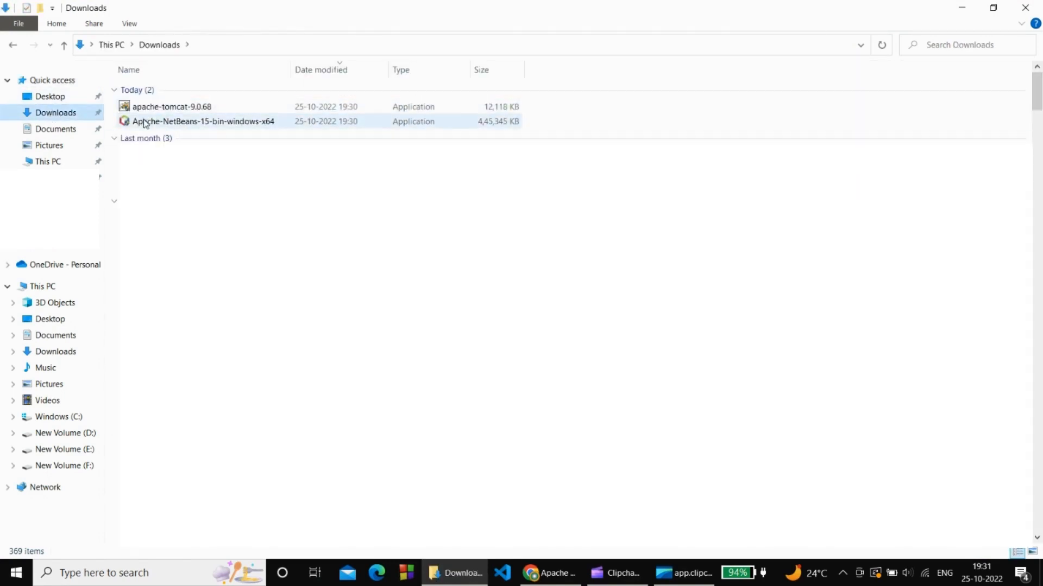
double_click(204, 108)
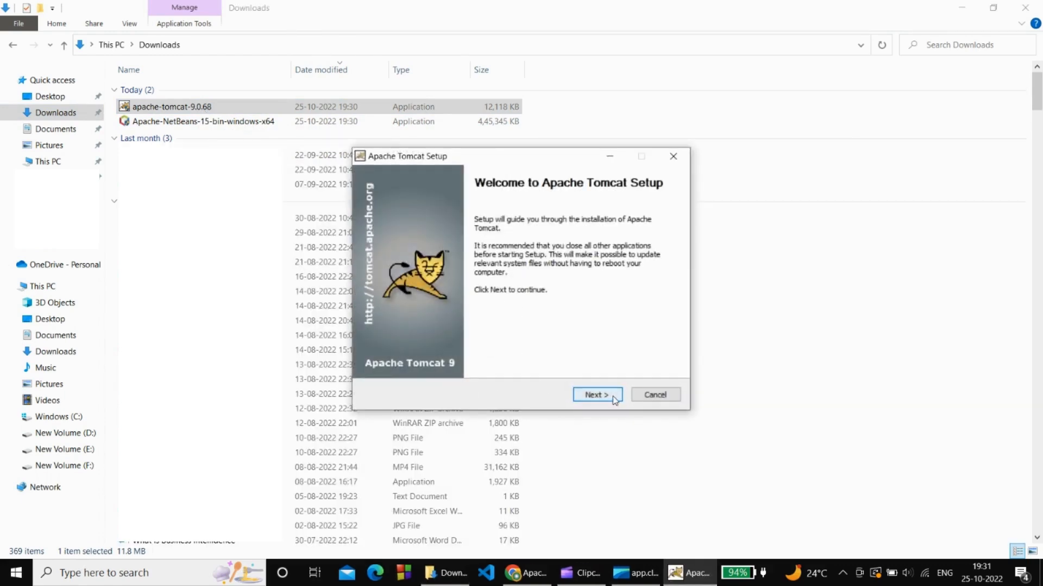
Get past the welcome page and accept the Tomcat licence agreement.
click(597, 395)
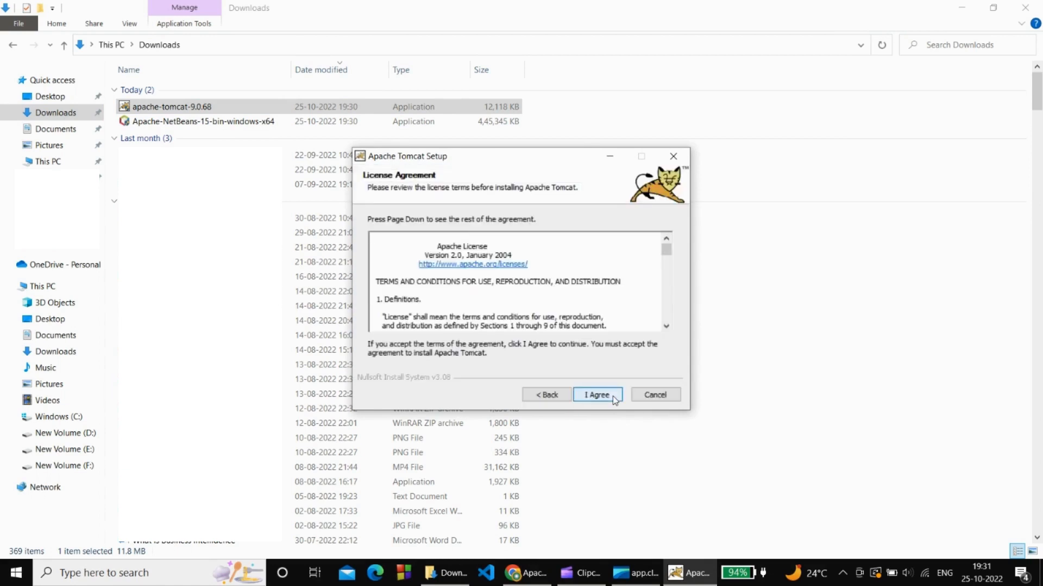
scroll(448, 296, down, 6)
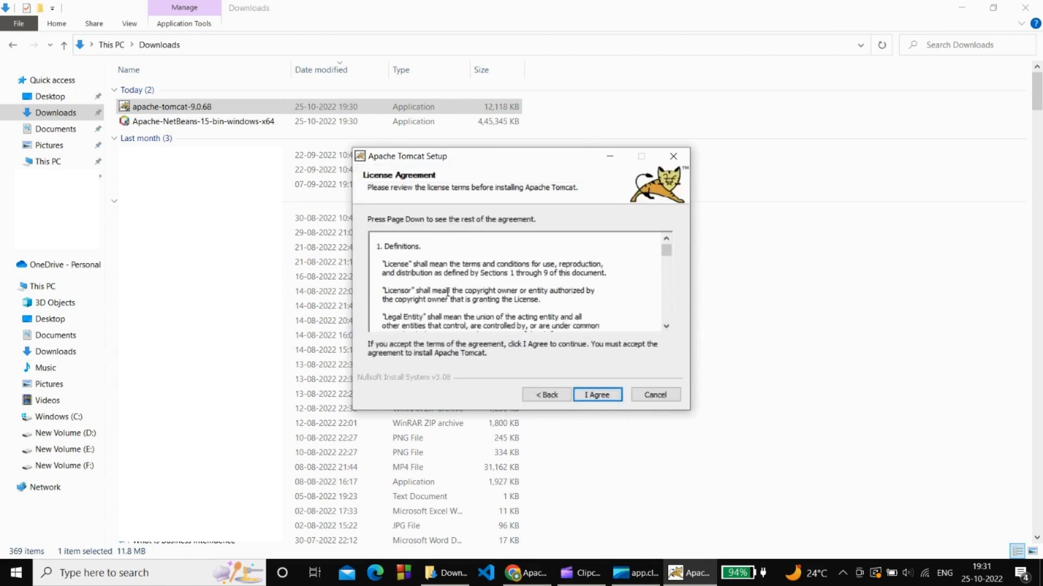
scroll(448, 296, down, 20)
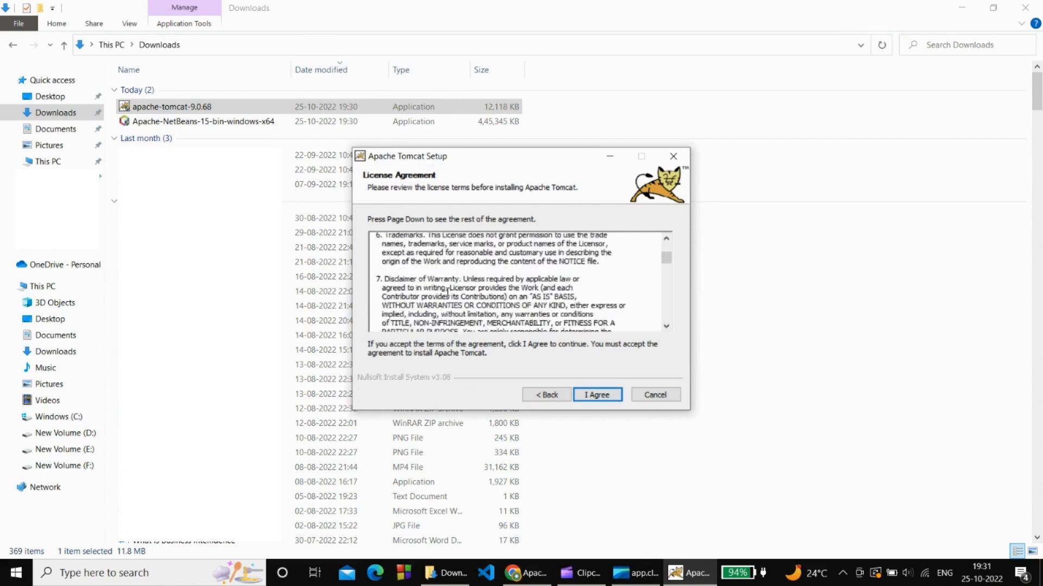
scroll(498, 314, down, 15)
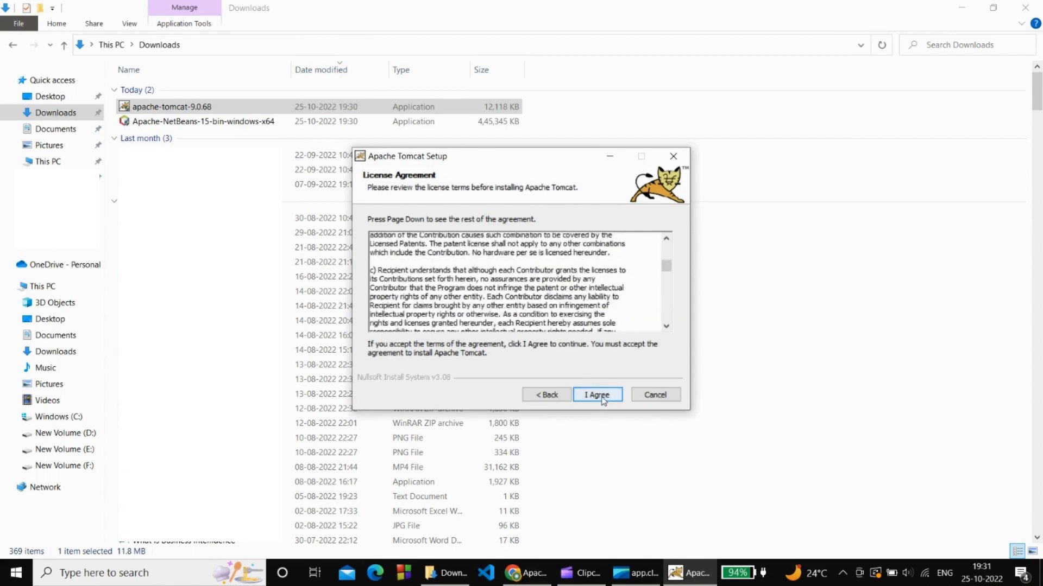
click(597, 395)
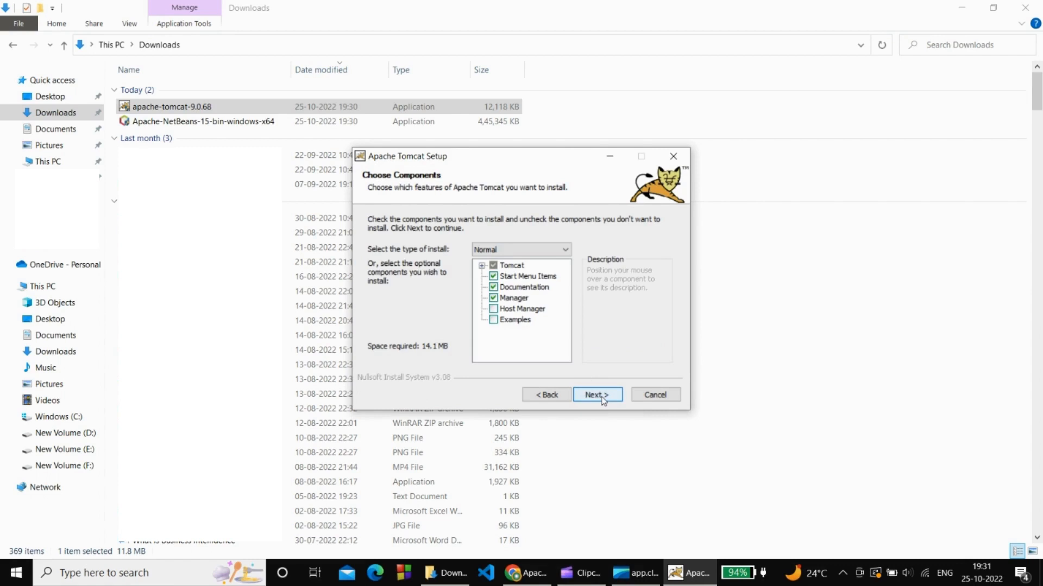
Add the Host Manager and Examples components to the Tomcat install.
click(494, 308)
click(493, 320)
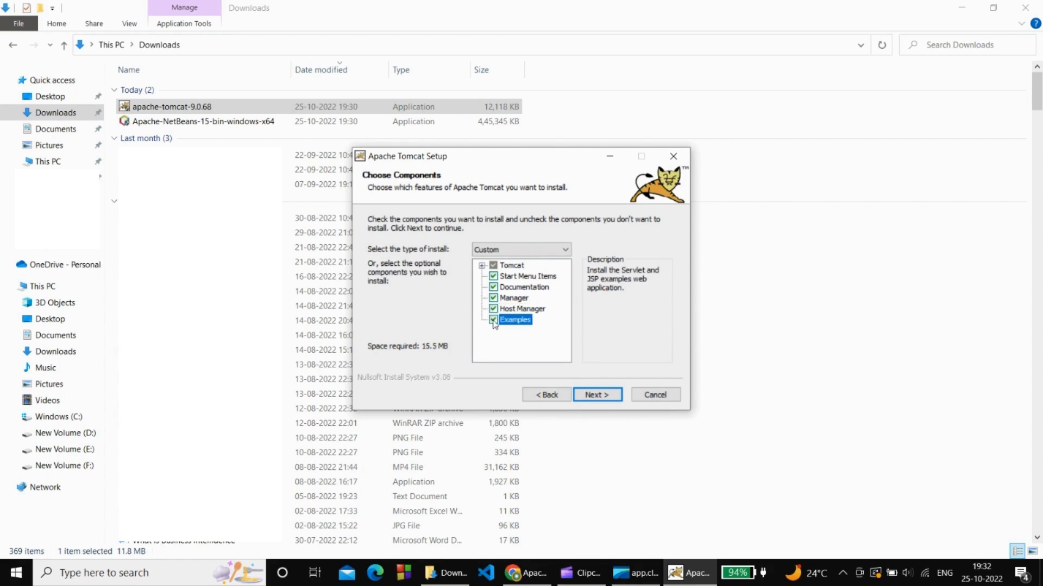
click(592, 400)
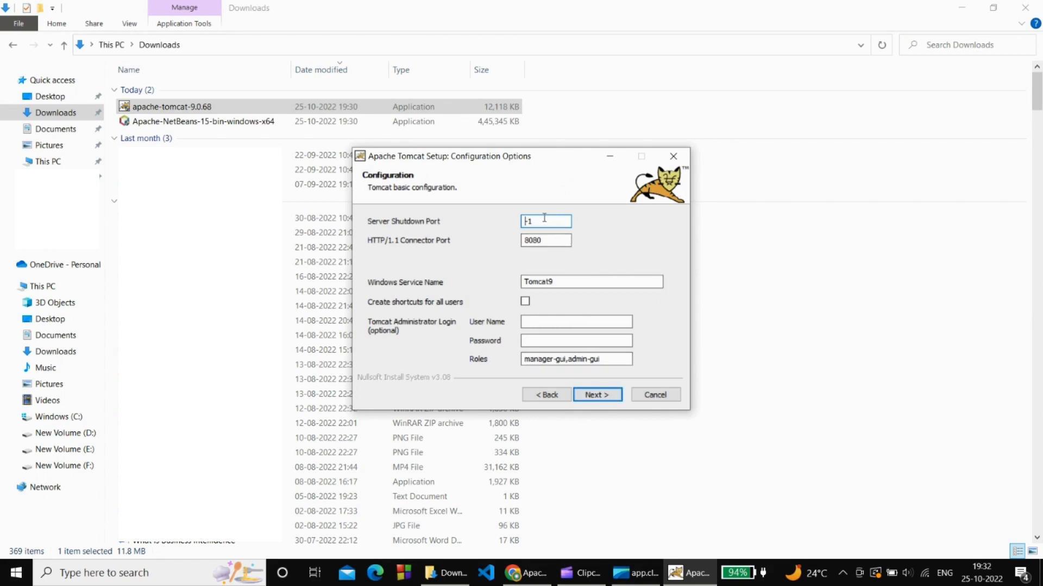
Enter an administrator user name and password and change the connector port to 8288.
key(Tab)
key(Tab)
key(Tab)
key(Tab)
text(ash)
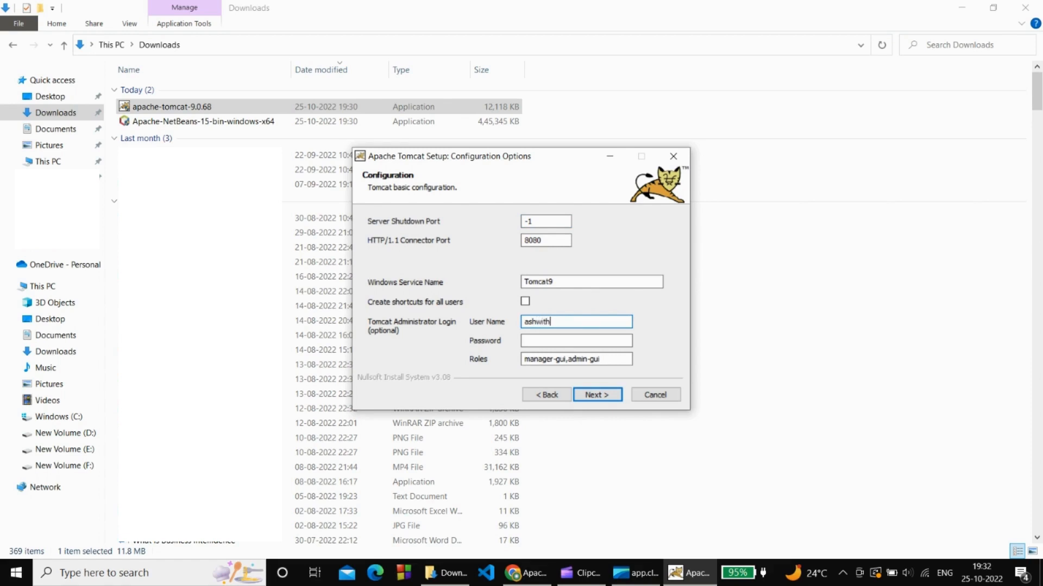
click(556, 342)
text(1234)
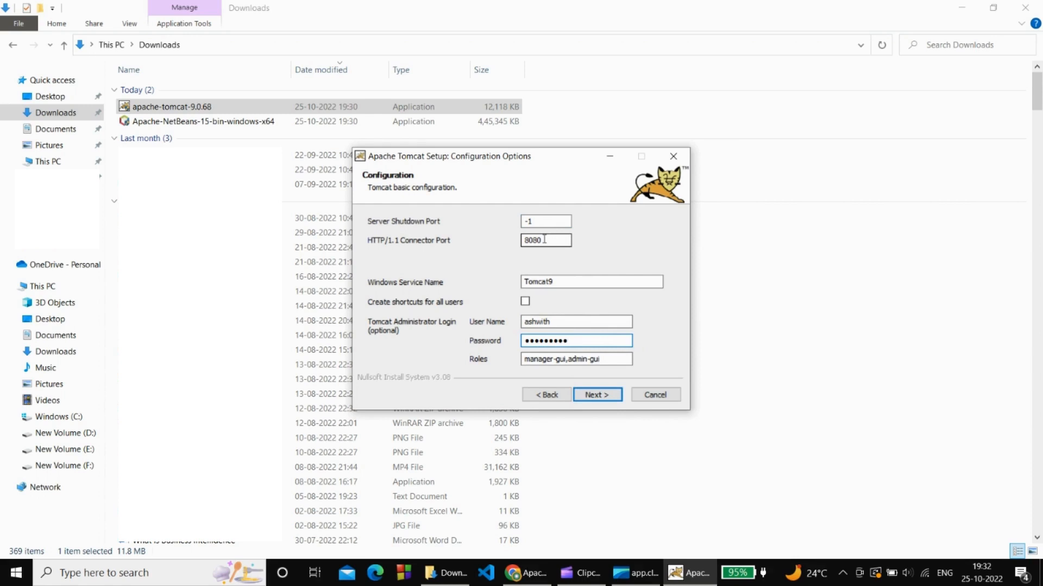
drag(544, 239, 499, 241)
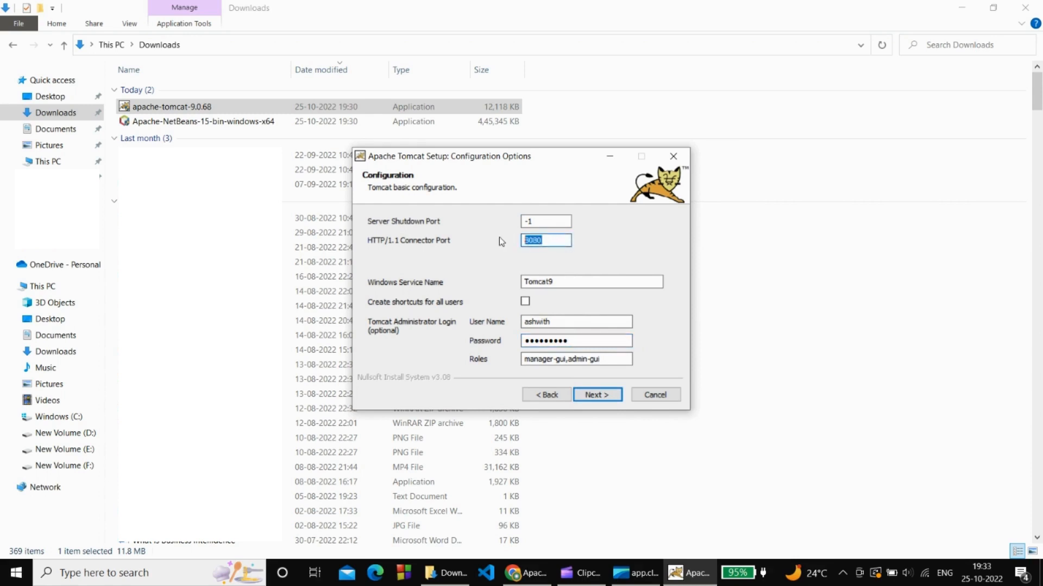
text(8288)
click(604, 396)
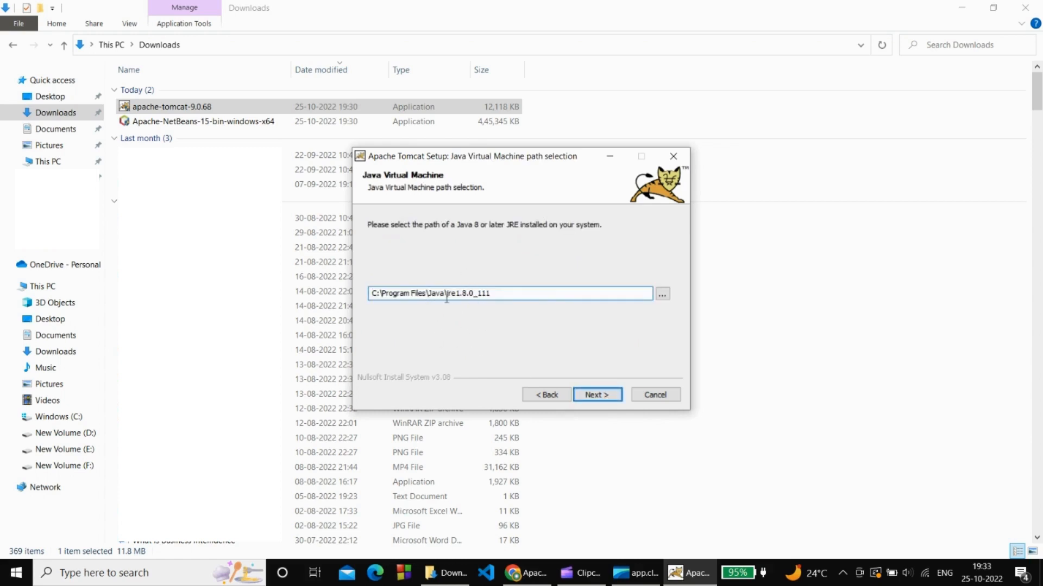
Install Tomcat 9.0 with the detected Java runtime in the default folder, running Tomcat and showing the readme.
click(595, 396)
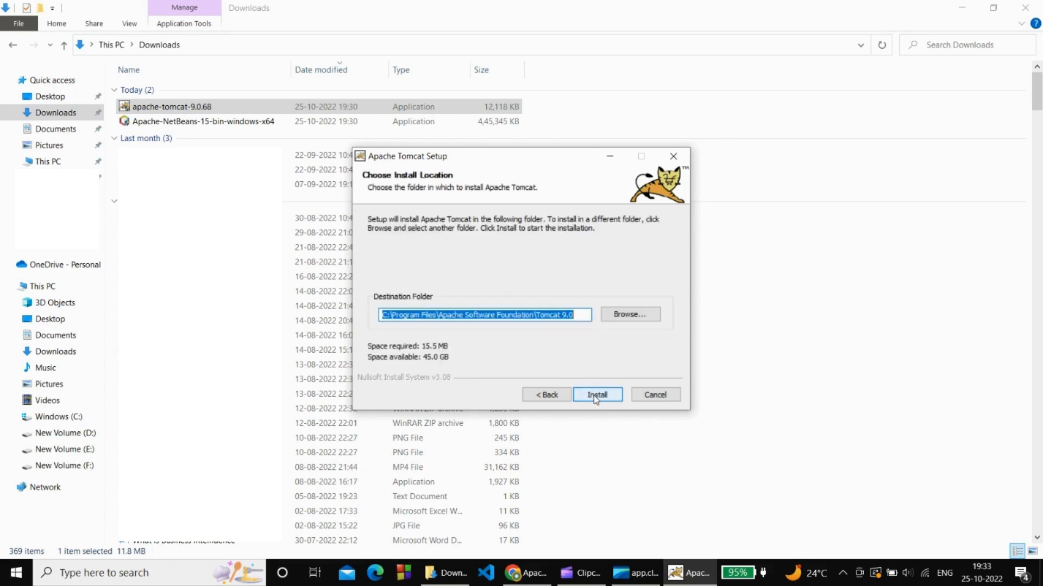
click(596, 395)
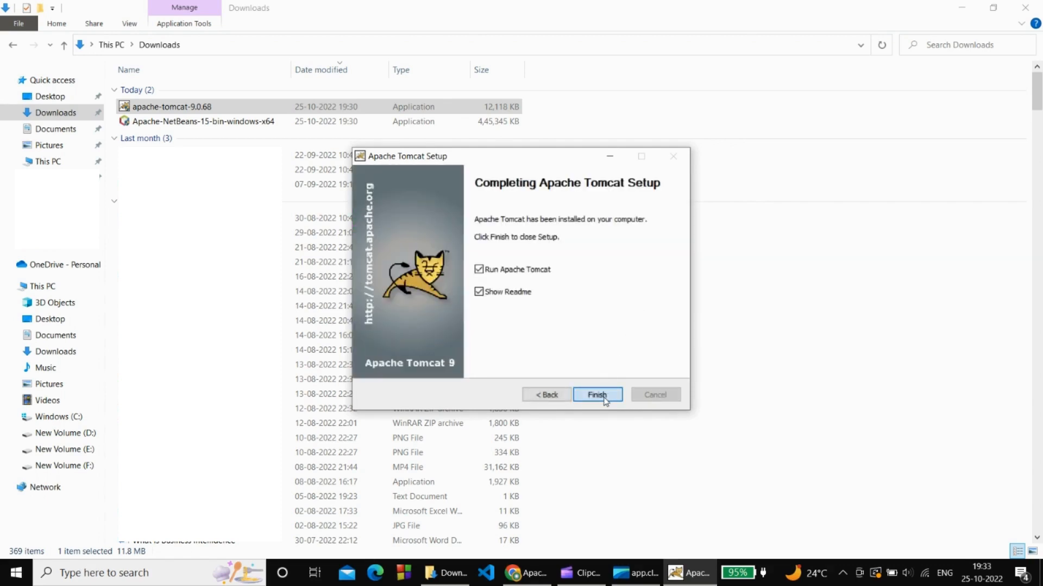
click(603, 397)
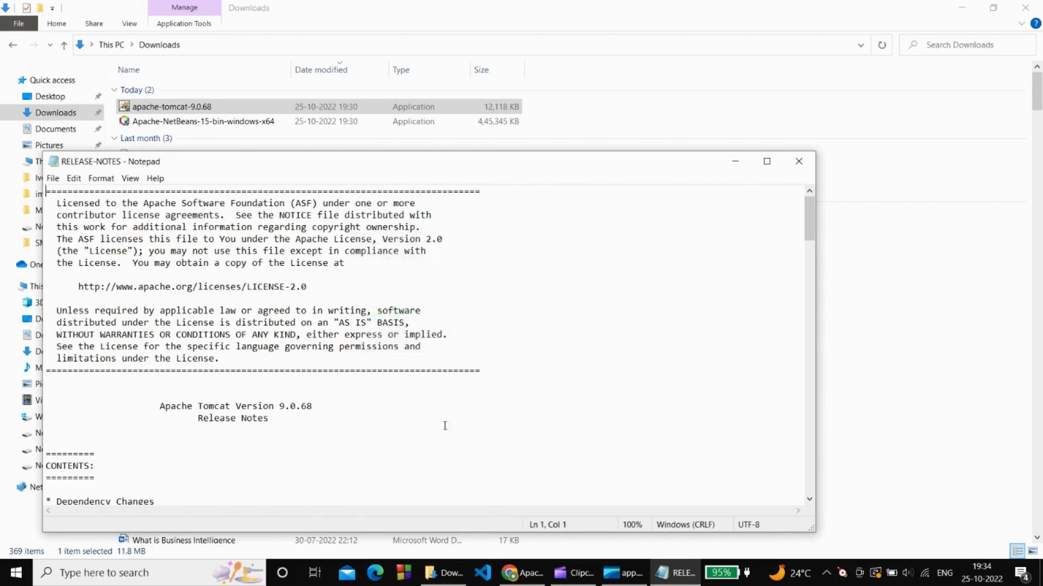
Scroll to the end of the Tomcat 9.0.68 RELEASE-NOTES in Notepad and close them.
scroll(386, 374, down, 20)
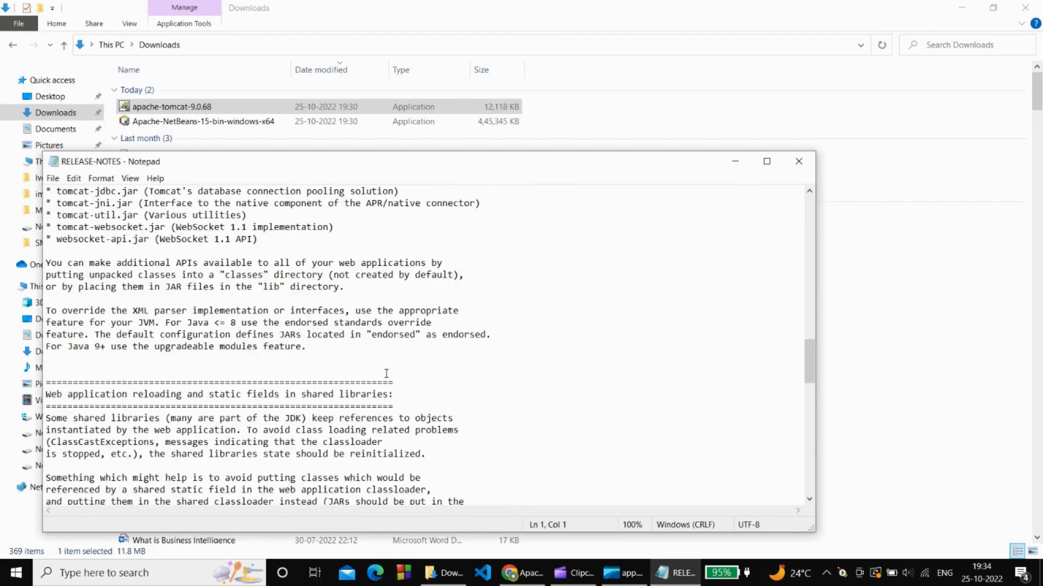
scroll(386, 373, down, 10)
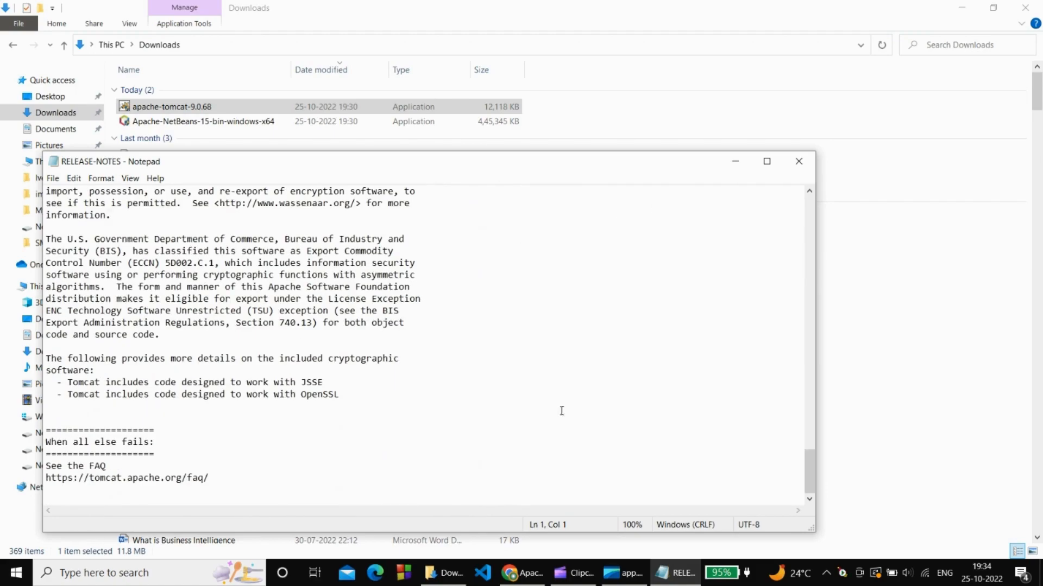
click(798, 161)
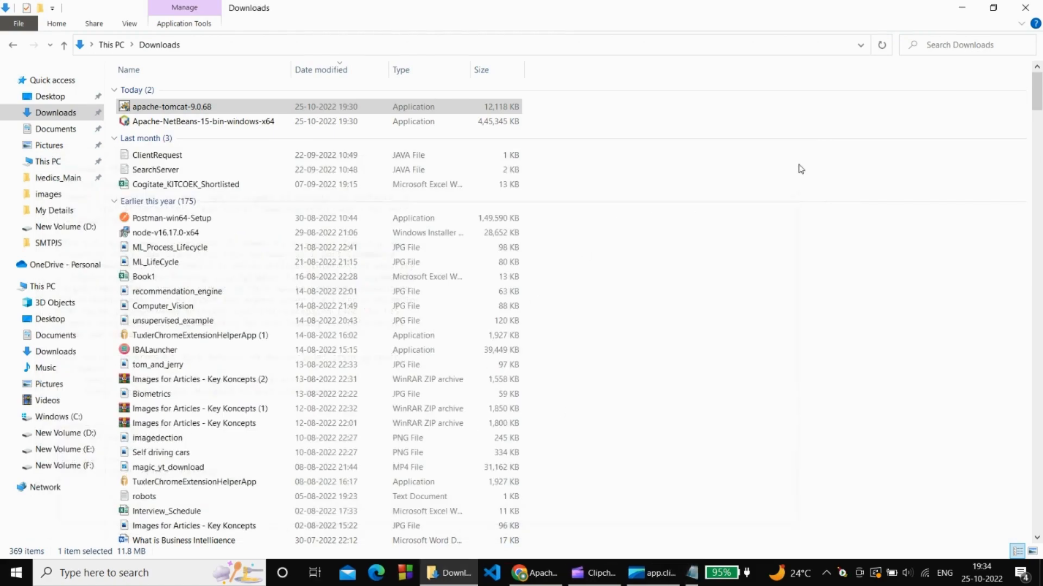
Launch Apache-NetBeans-15-bin-windows-x64 from Downloads and minimize Explorer and Chrome.
click(171, 122)
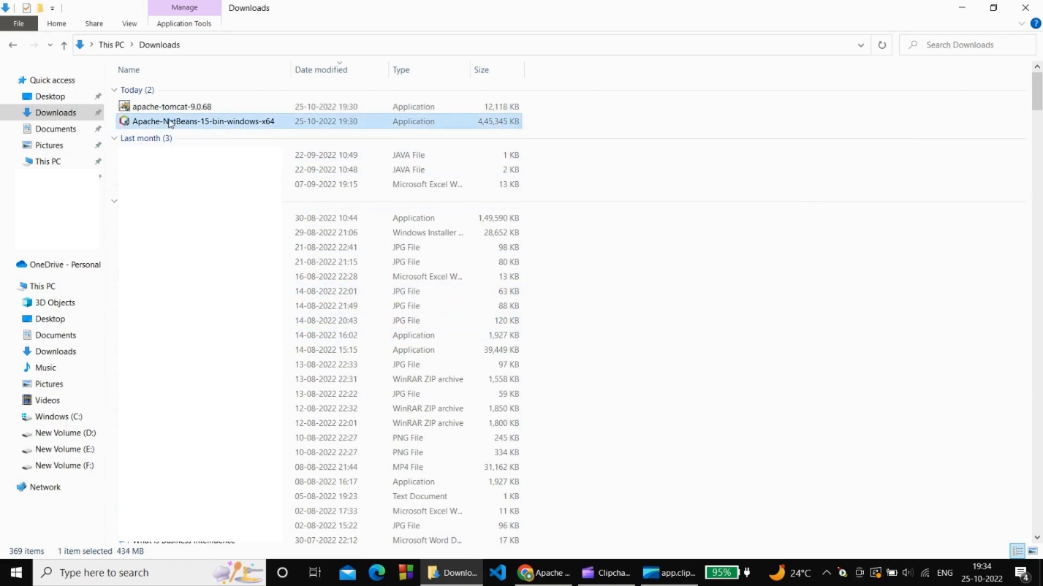
double_click(170, 123)
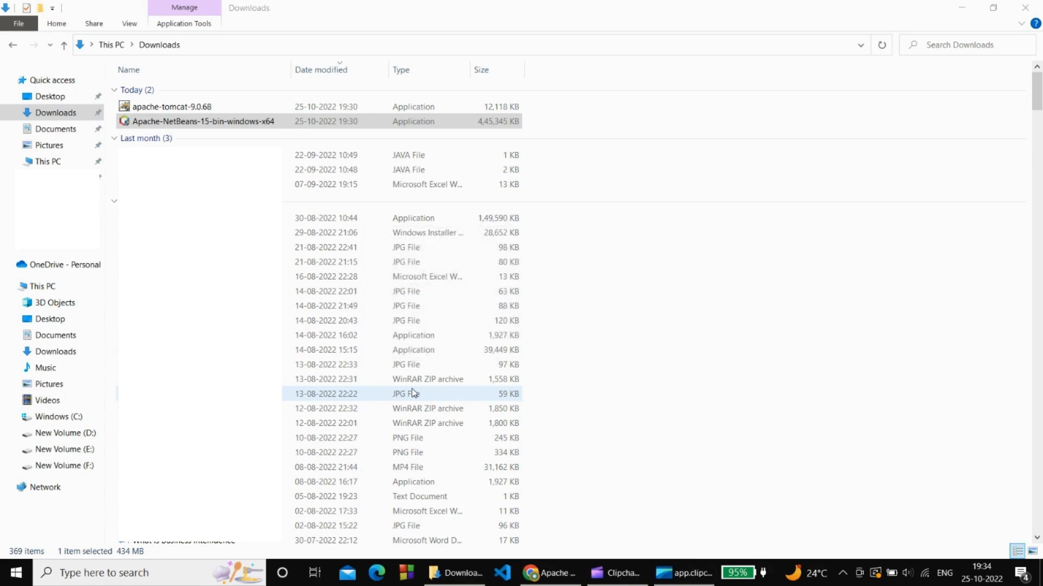
click(962, 8)
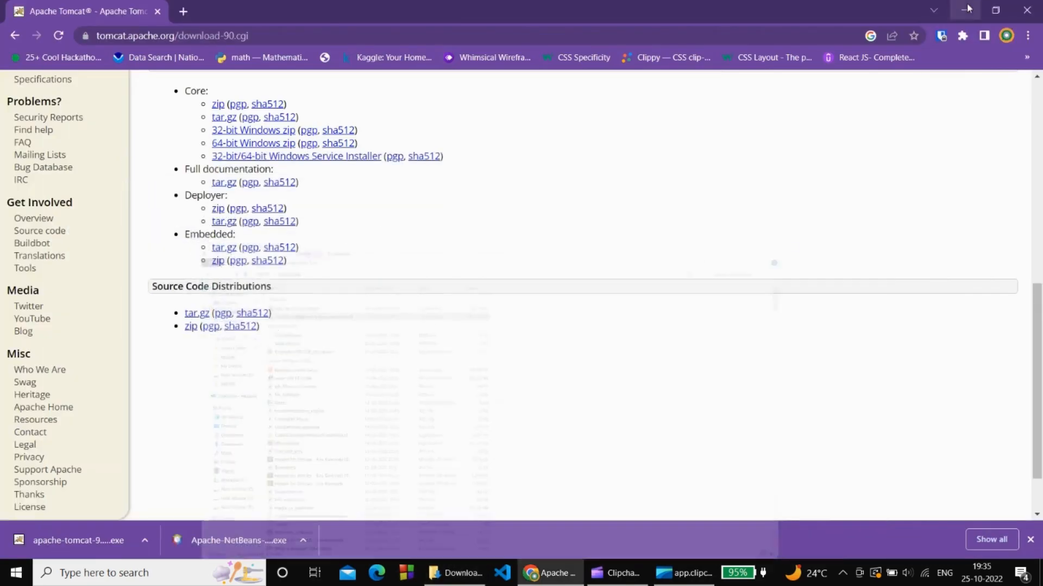
click(963, 10)
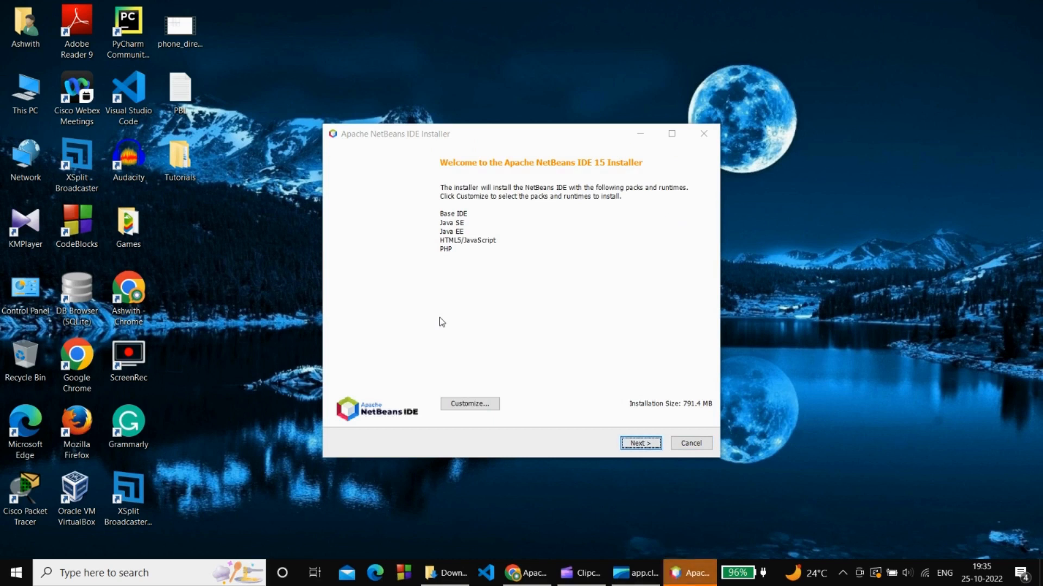
Accept the licence and install NetBeans IDE 15 into C:\Program Files\NetBeans-15 with JDK 16.0.1.
click(644, 443)
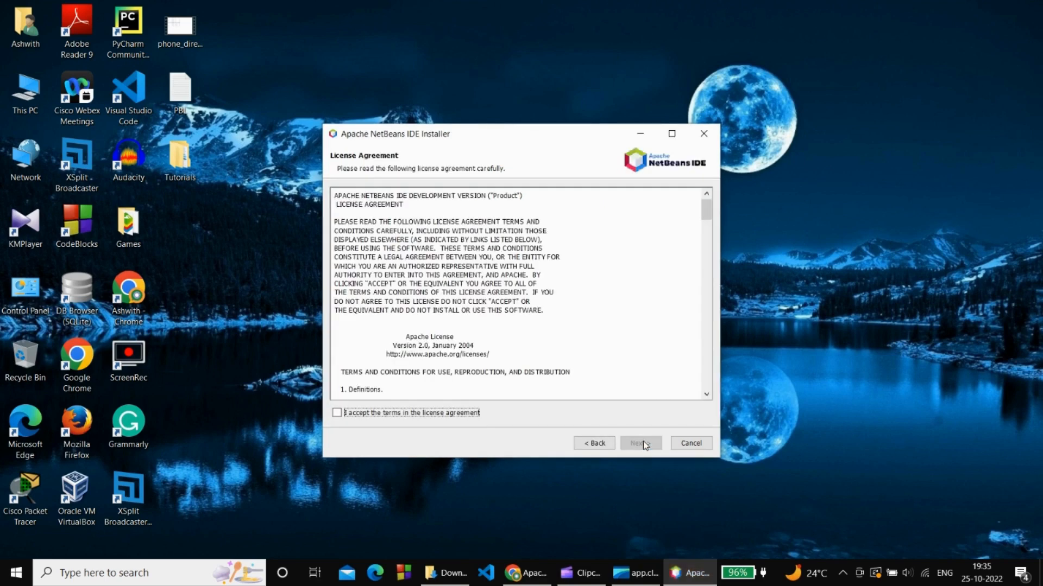
click(341, 414)
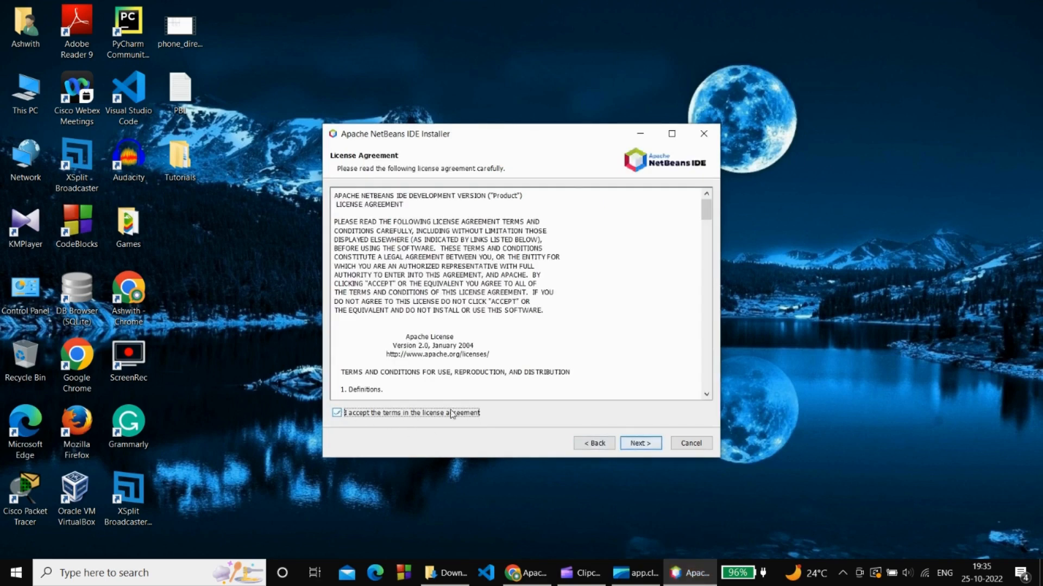
click(637, 444)
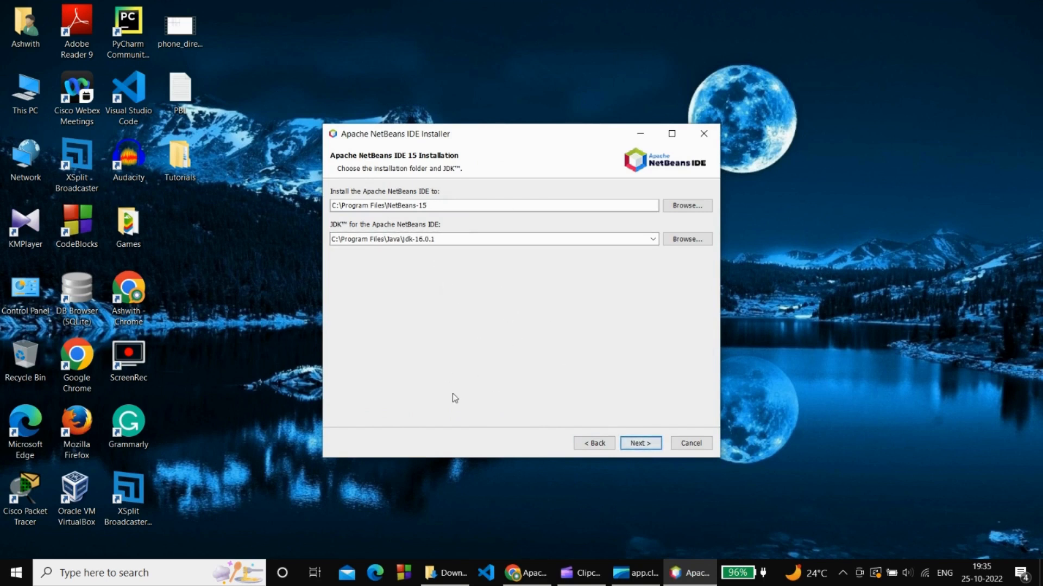
click(636, 444)
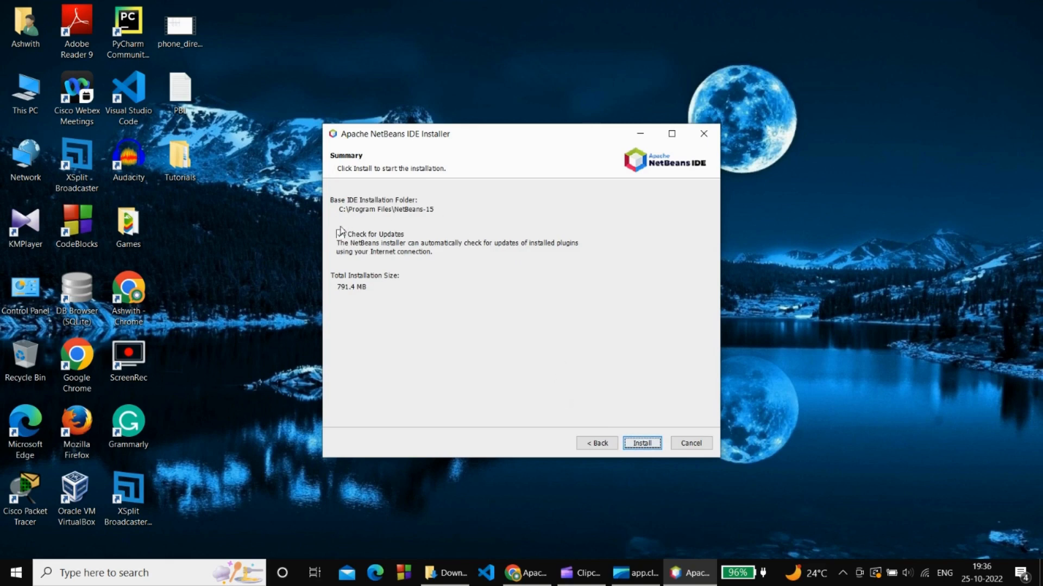
click(635, 444)
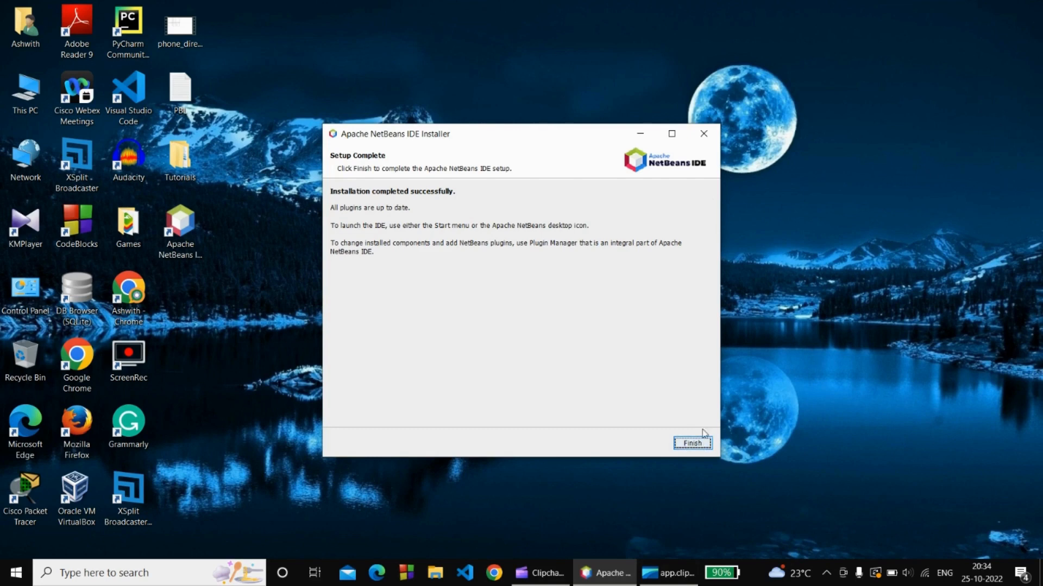
click(691, 445)
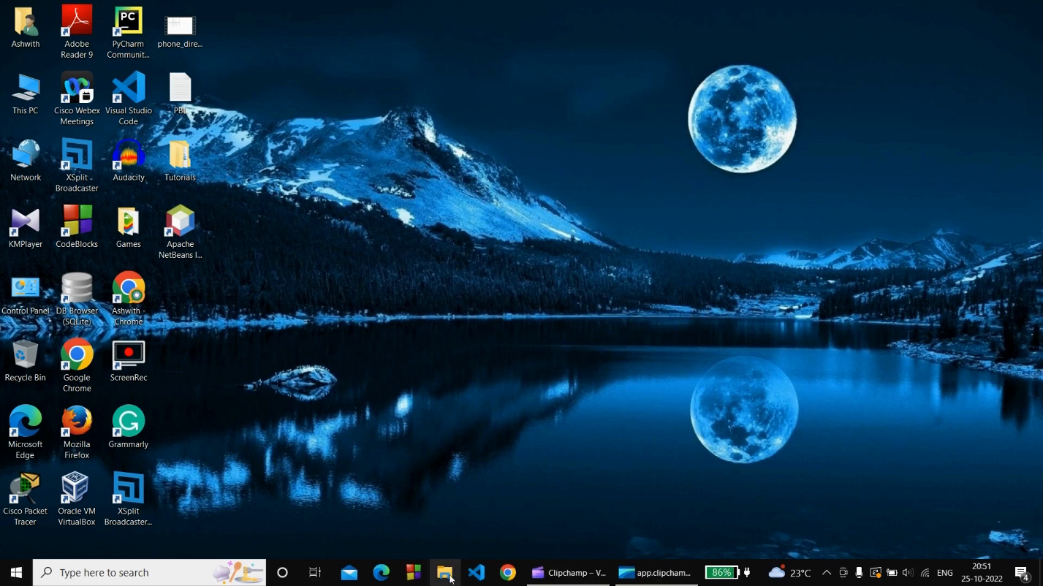
Browse a maximized File Explorer to C:\Program Files\Apache Software Foundation\Tomcat 9.0.
click(445, 573)
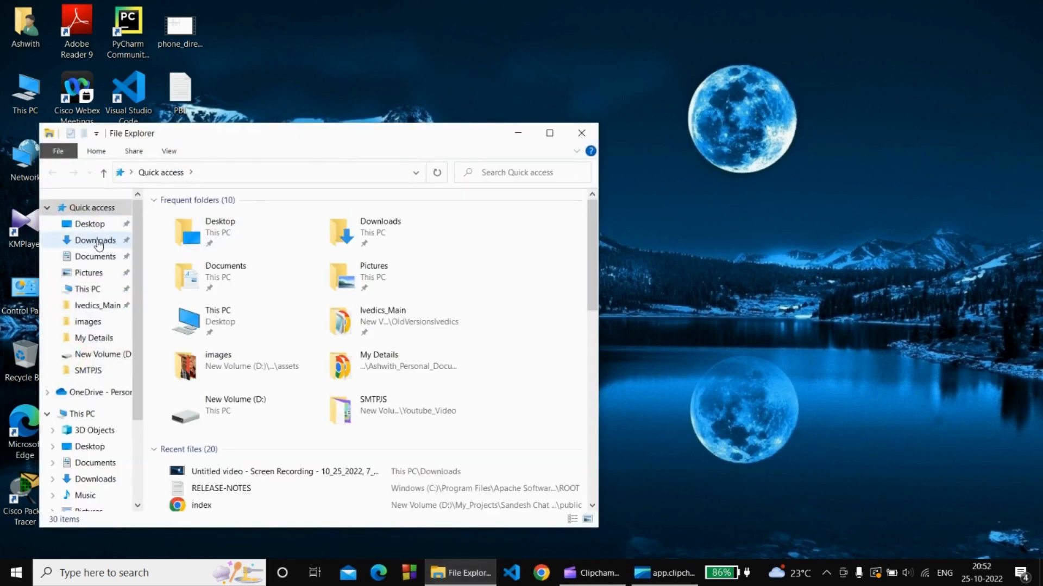
click(549, 134)
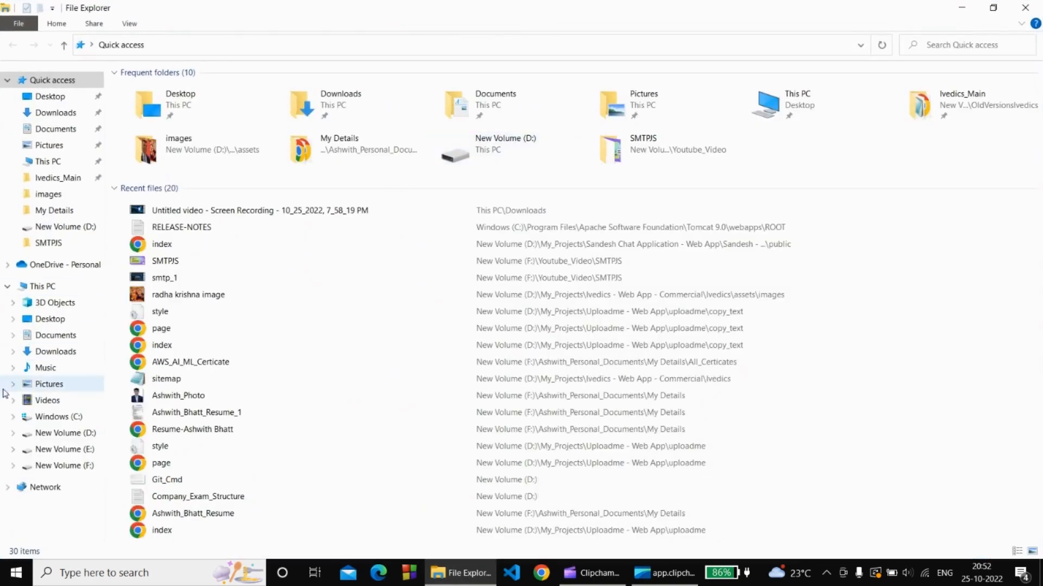
click(55, 418)
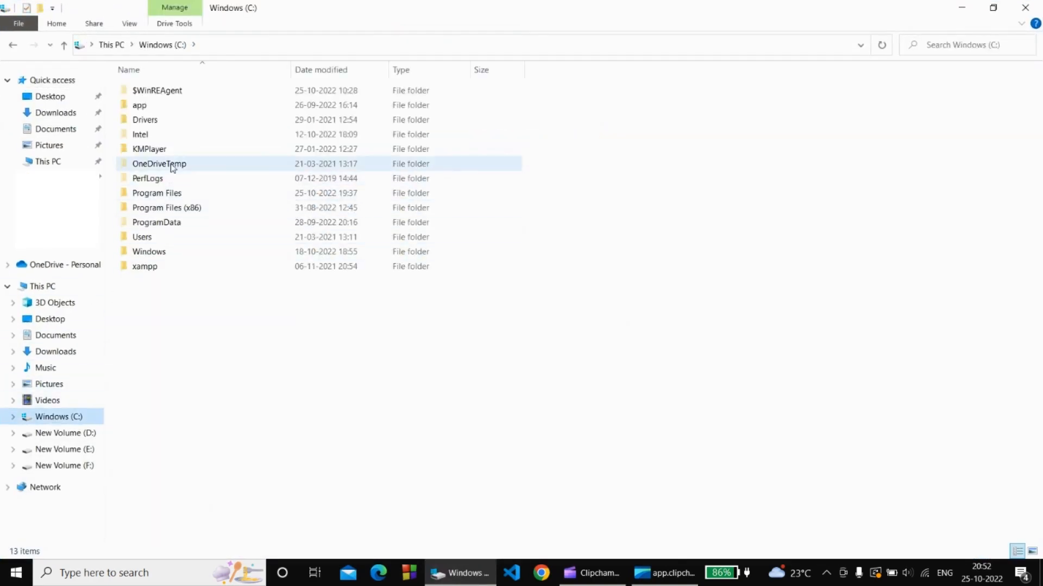
double_click(178, 195)
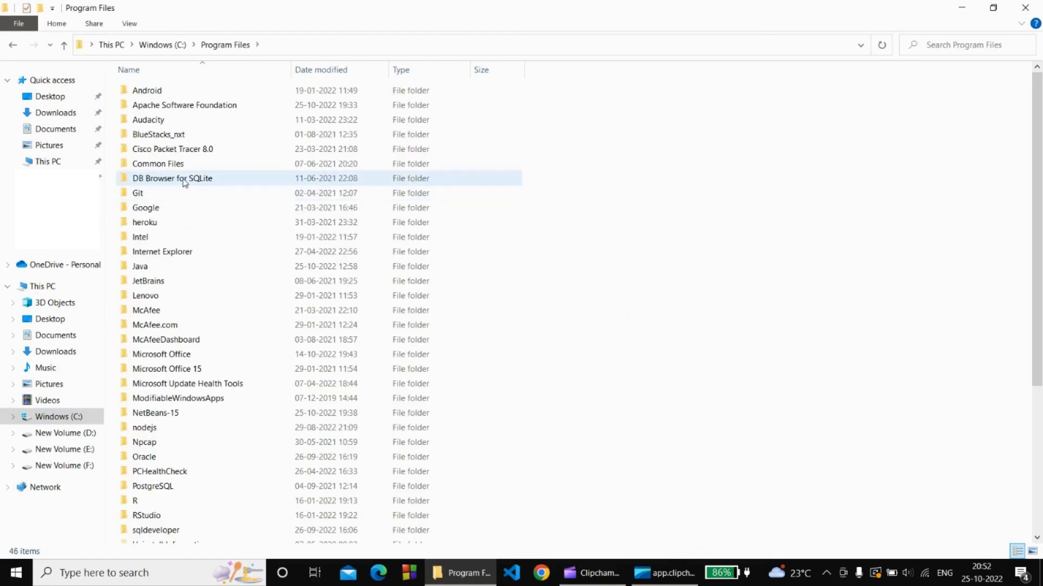
double_click(192, 108)
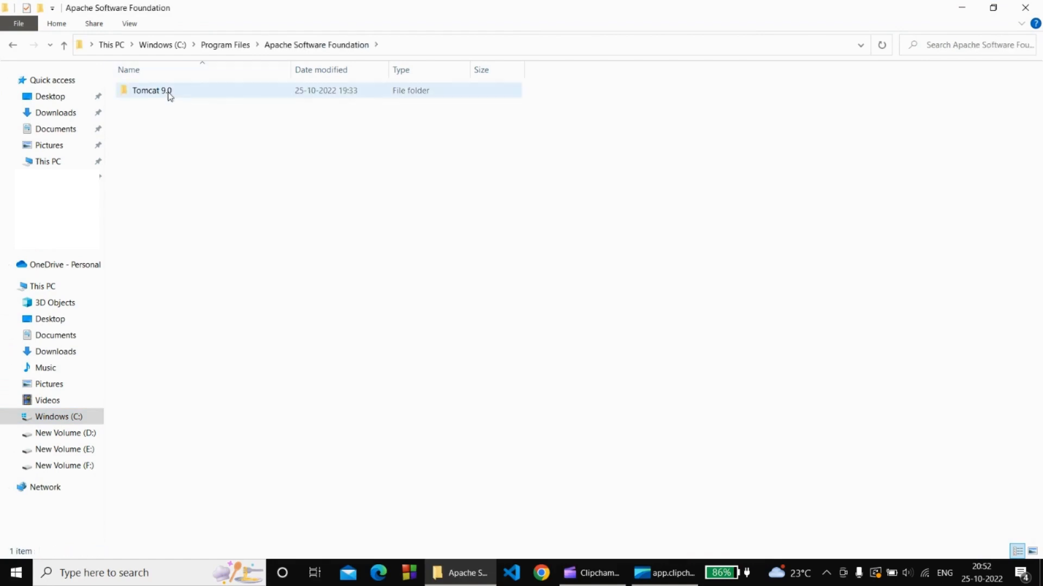
double_click(167, 93)
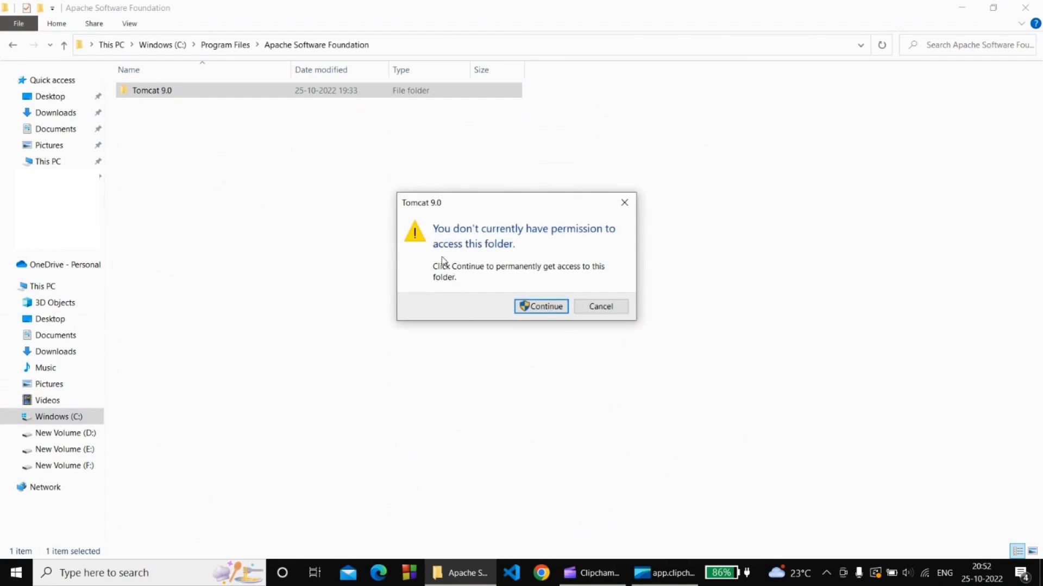
Grant permanent access to the Tomcat 9.0 folder, then close File Explorer.
click(562, 304)
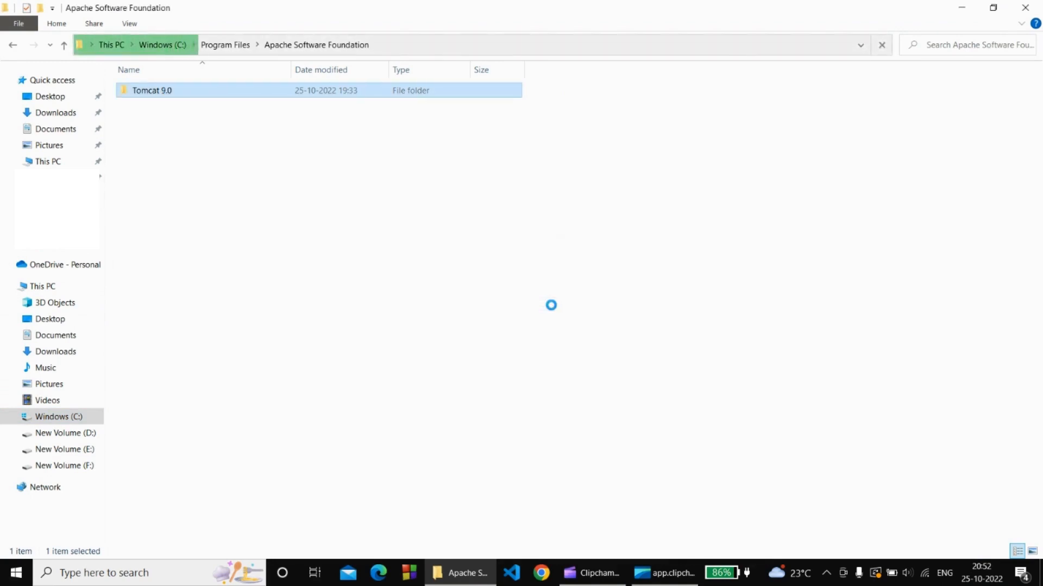
click(1026, 7)
right_click(497, 123)
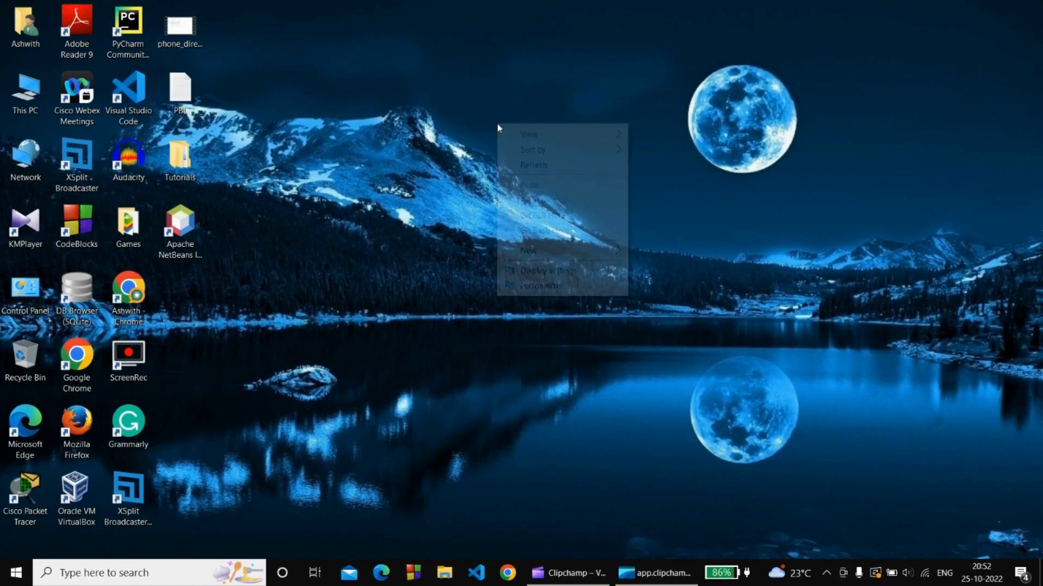
Refresh the desktop and launch Apache NetBeans IDE from its desktop shortcut.
click(529, 164)
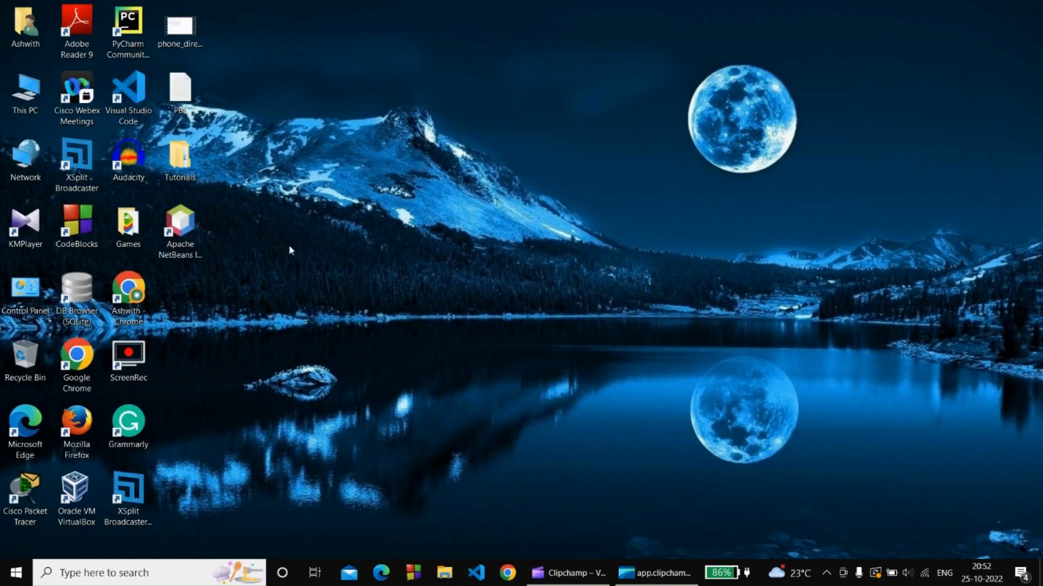
double_click(170, 243)
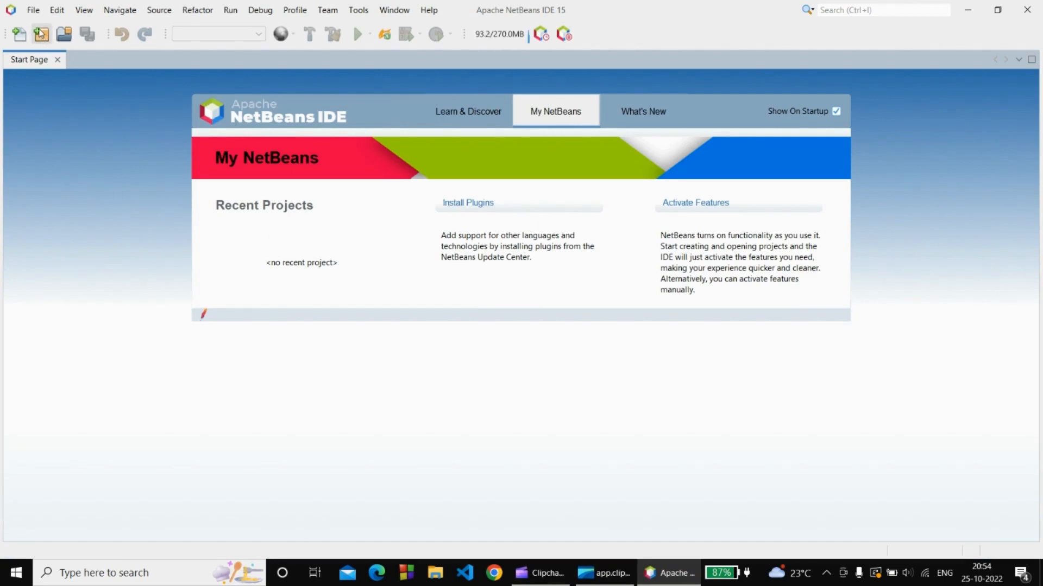
Start a new Java Web Application project named DemoTutorial, reaching the server settings step.
click(41, 34)
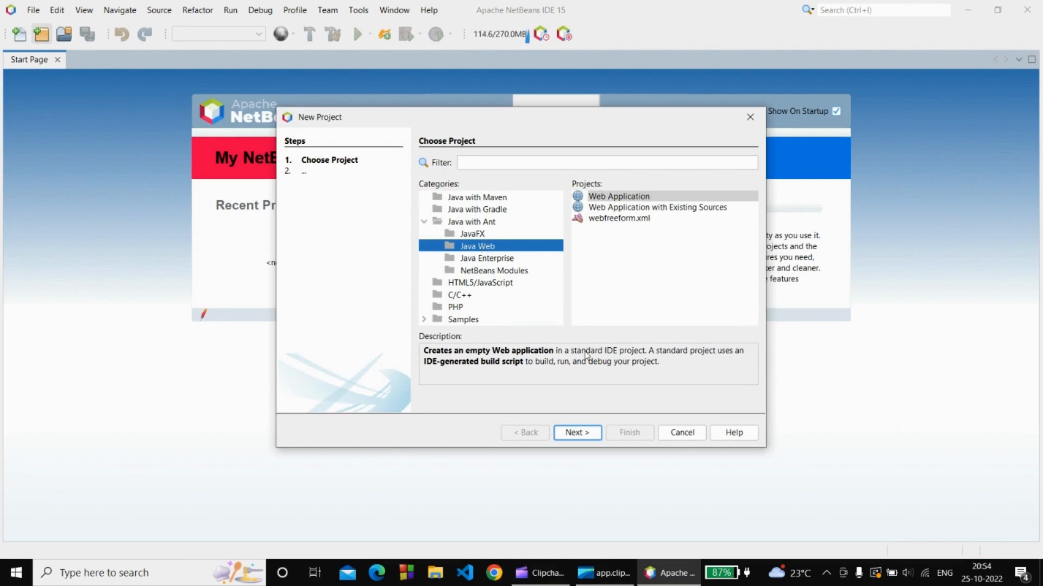
click(588, 434)
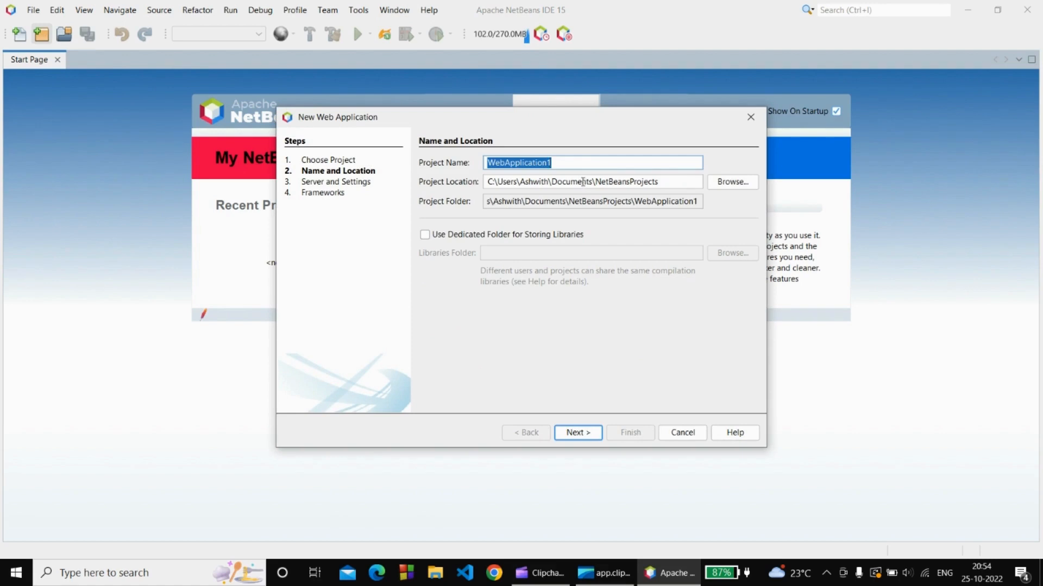
text(Demo)
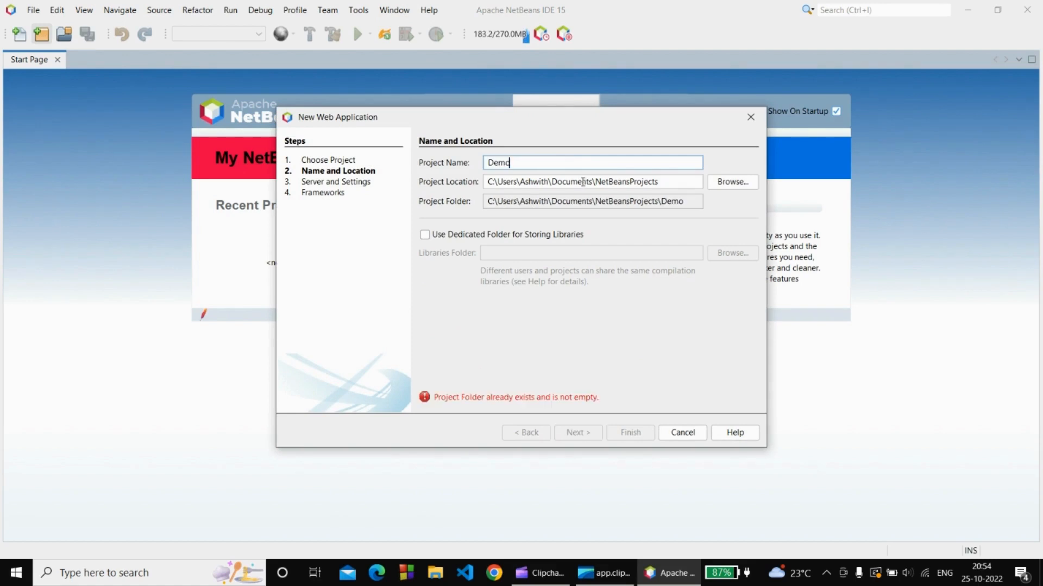
text(T)
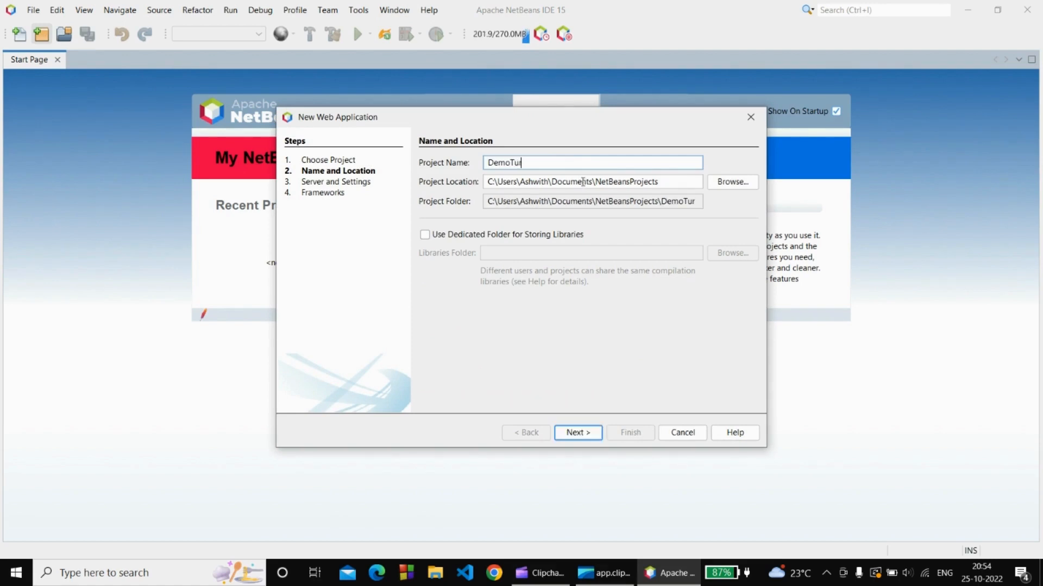
text(utorial)
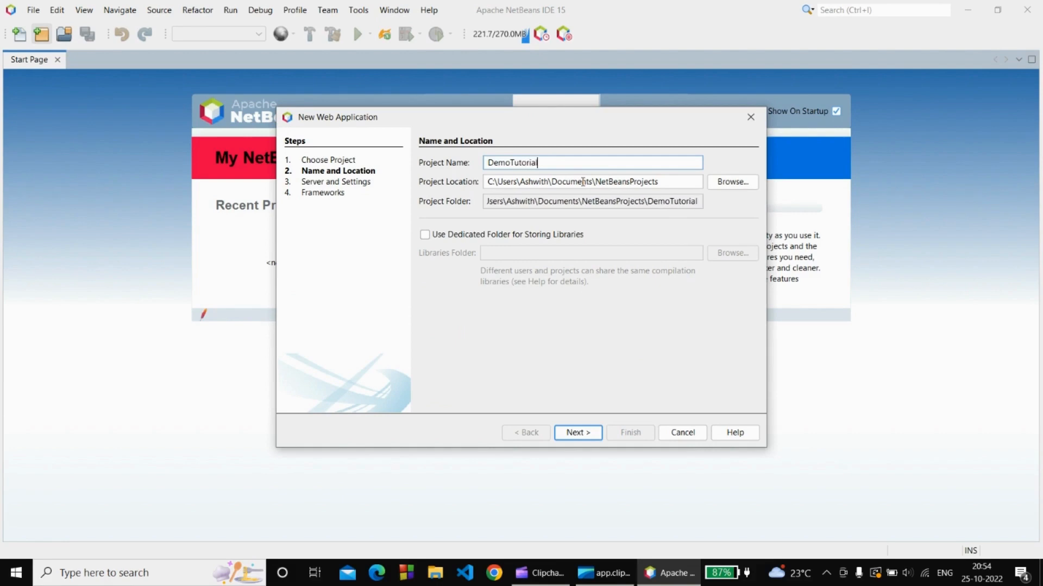
click(583, 437)
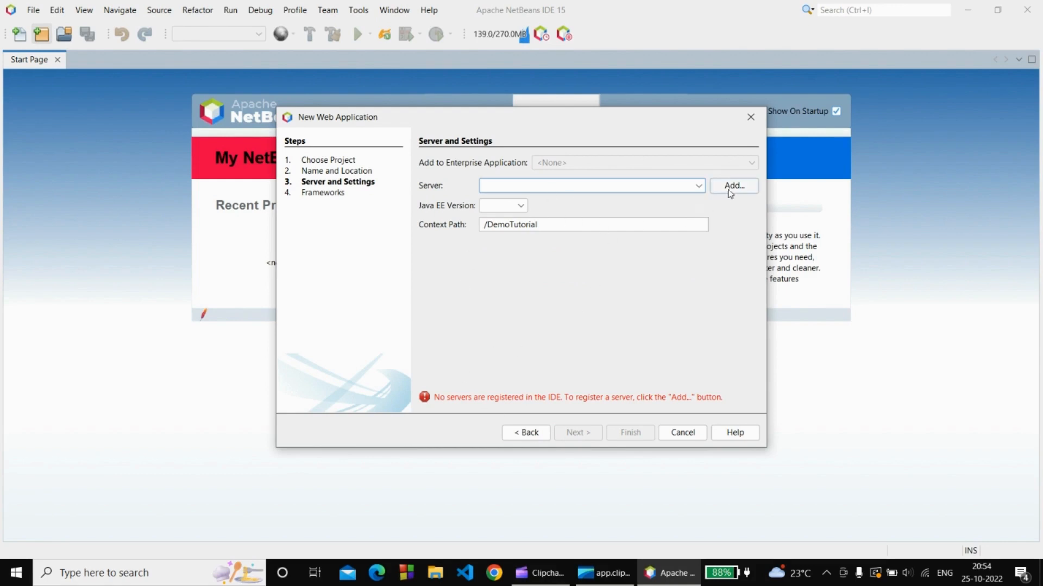
Add a new server instance of type Apache Tomcat or TomEE.
click(699, 188)
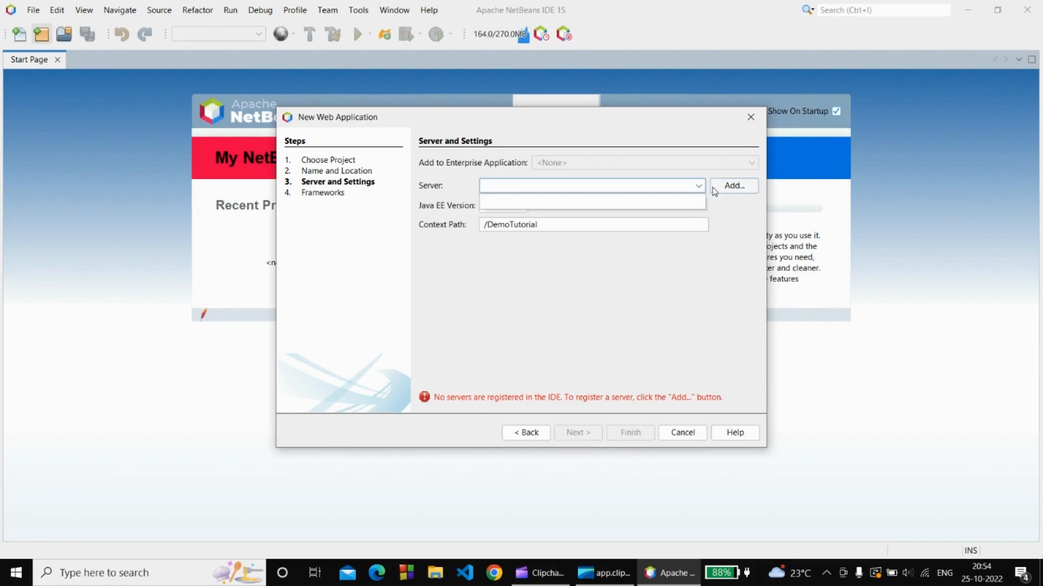
click(733, 187)
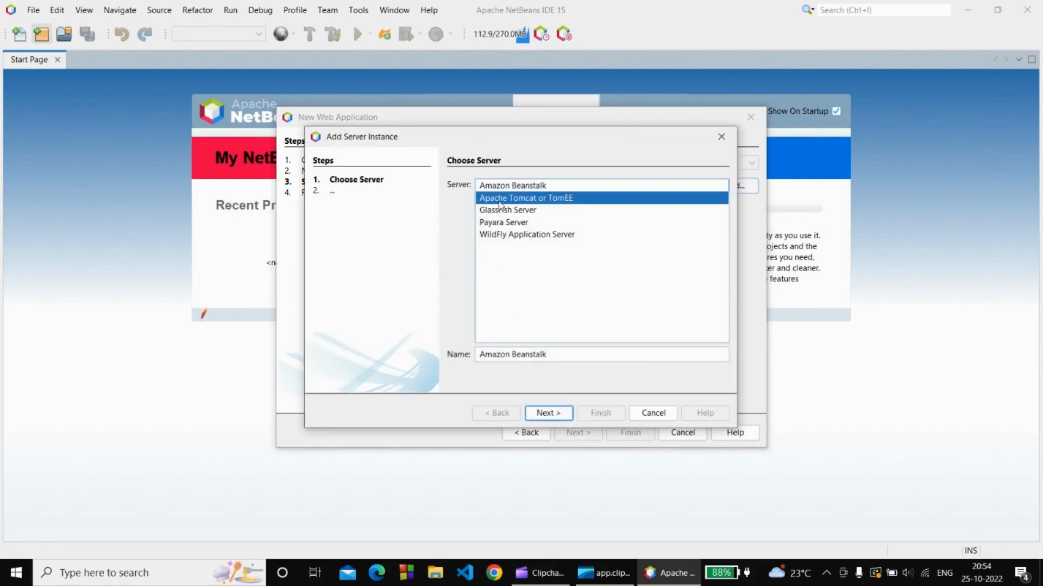
click(500, 200)
click(545, 412)
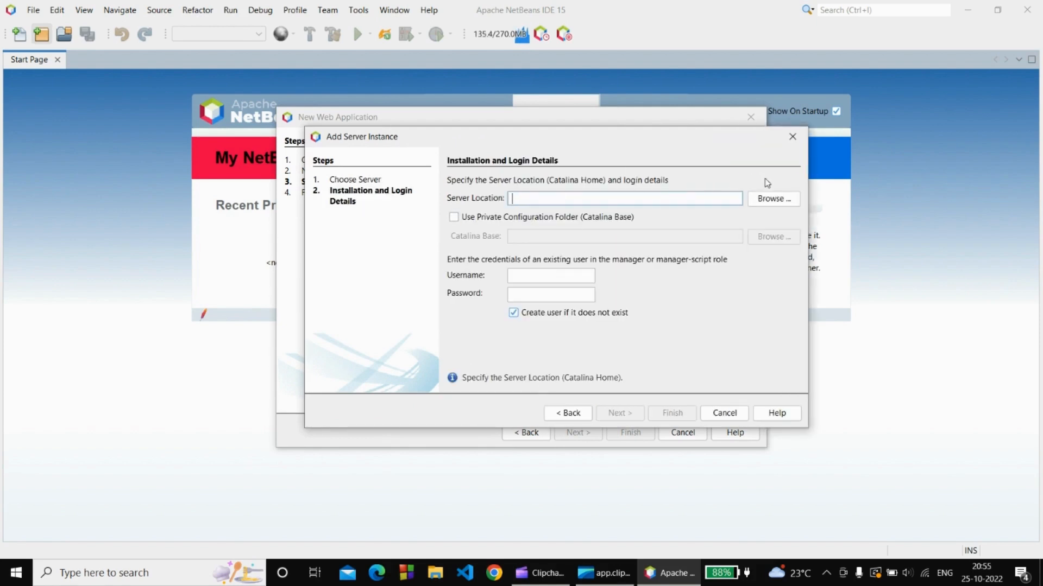
Set the server location to C:\Program Files\Apache Software Foundation\Tomcat 9.0.
click(780, 208)
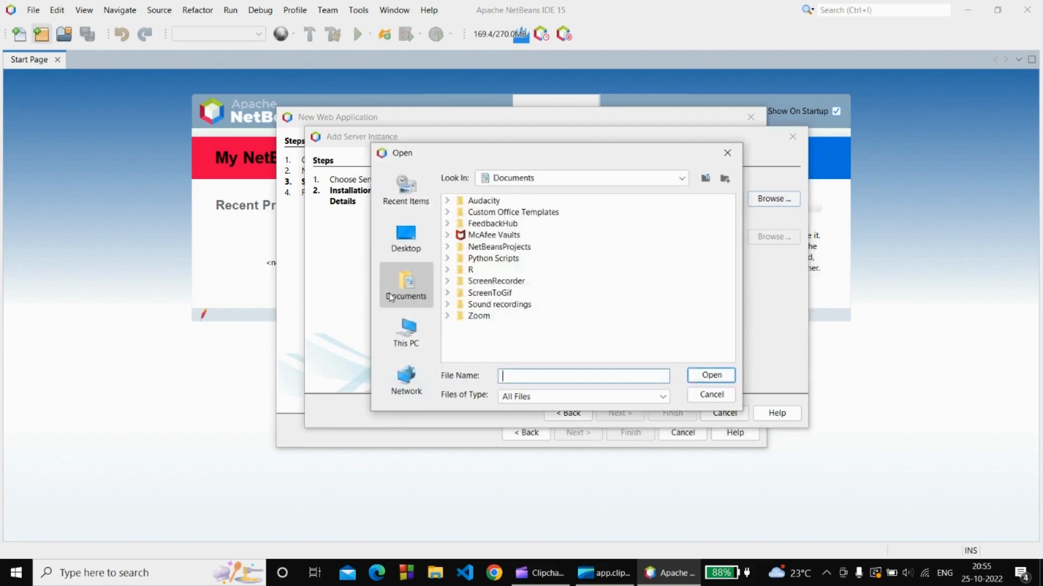
click(404, 348)
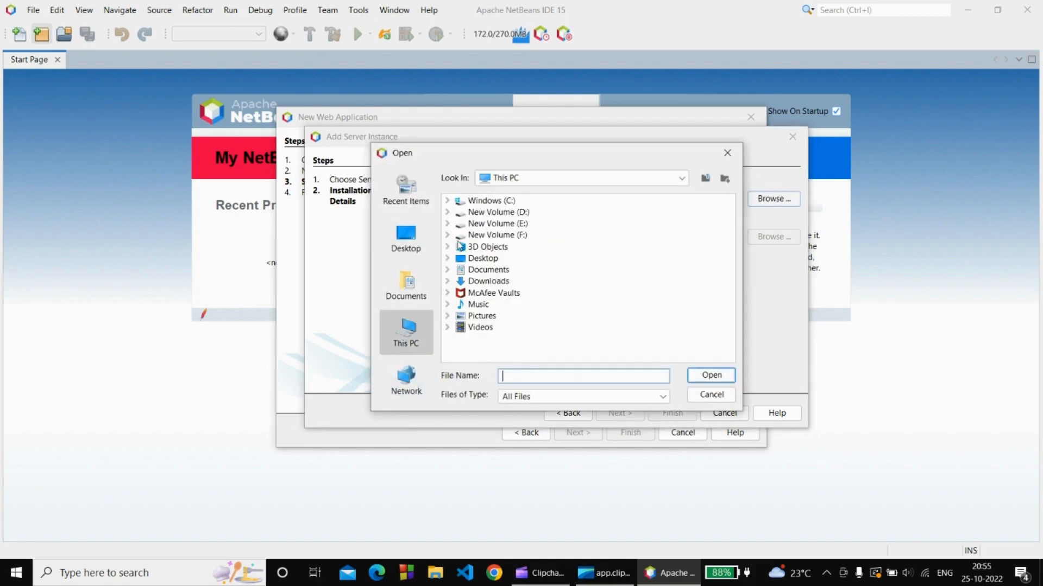
click(448, 201)
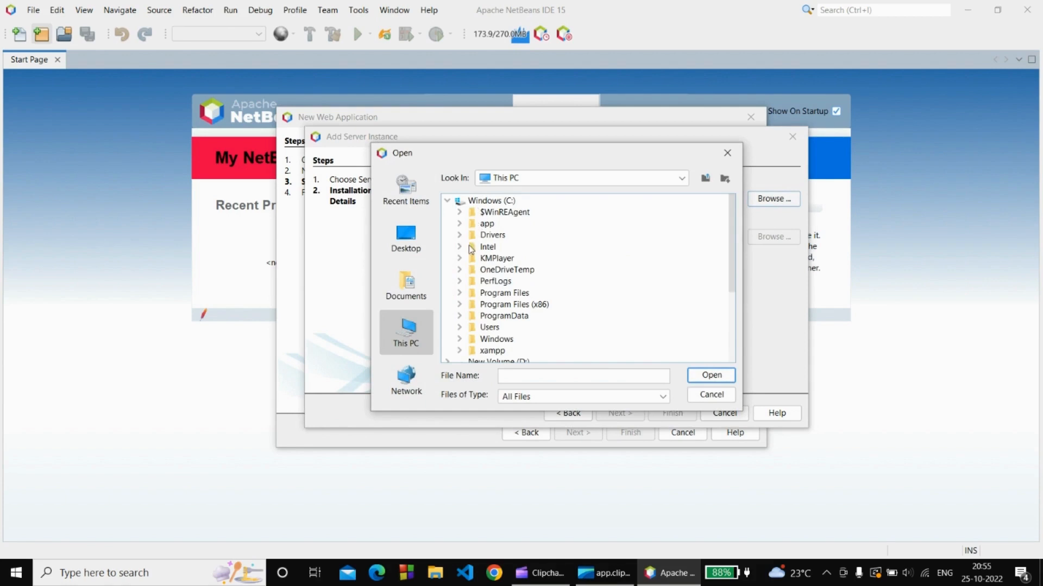
click(460, 293)
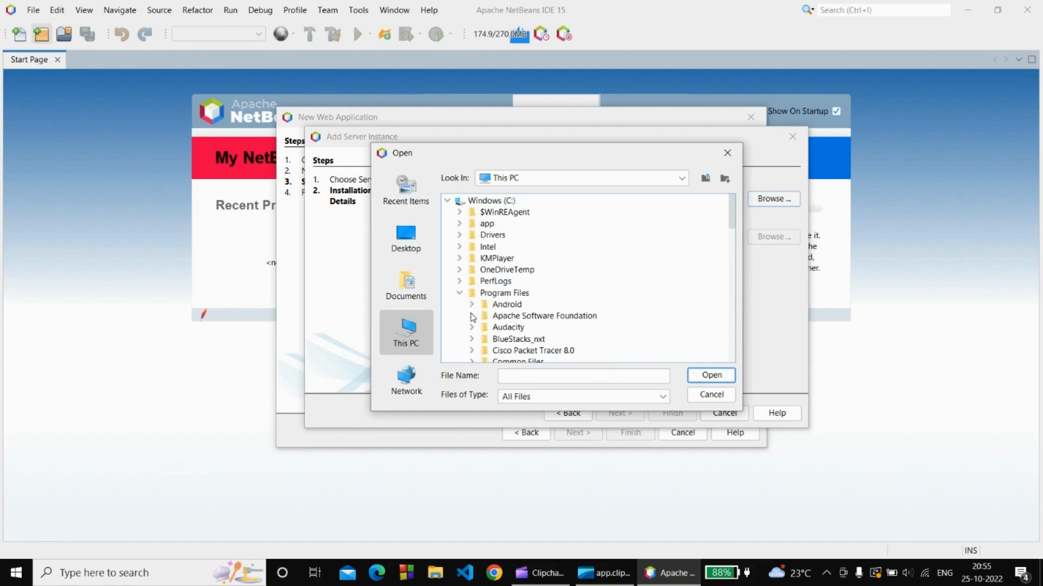
click(472, 316)
click(483, 328)
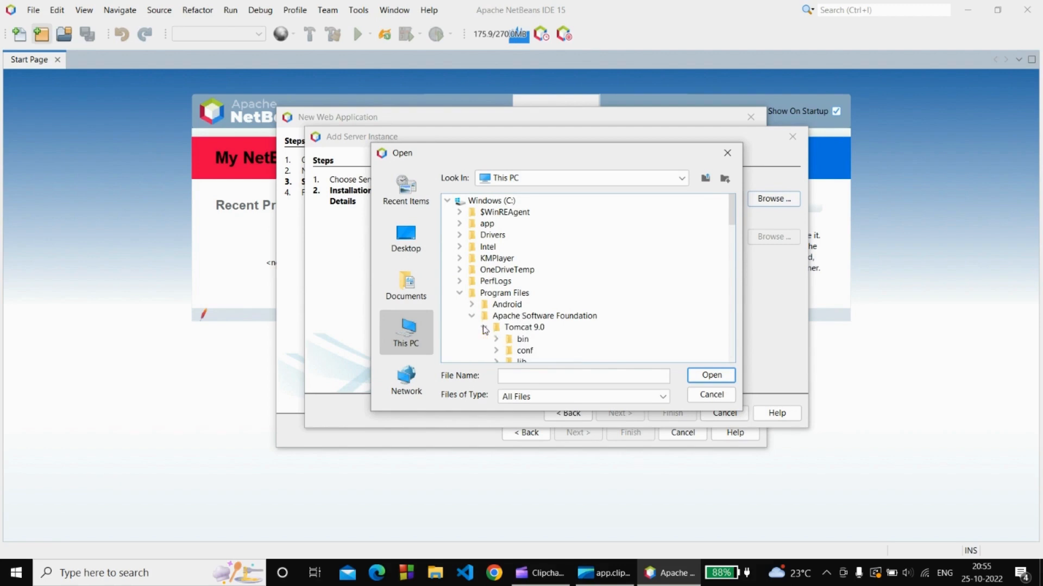
scroll(498, 351, down, 3)
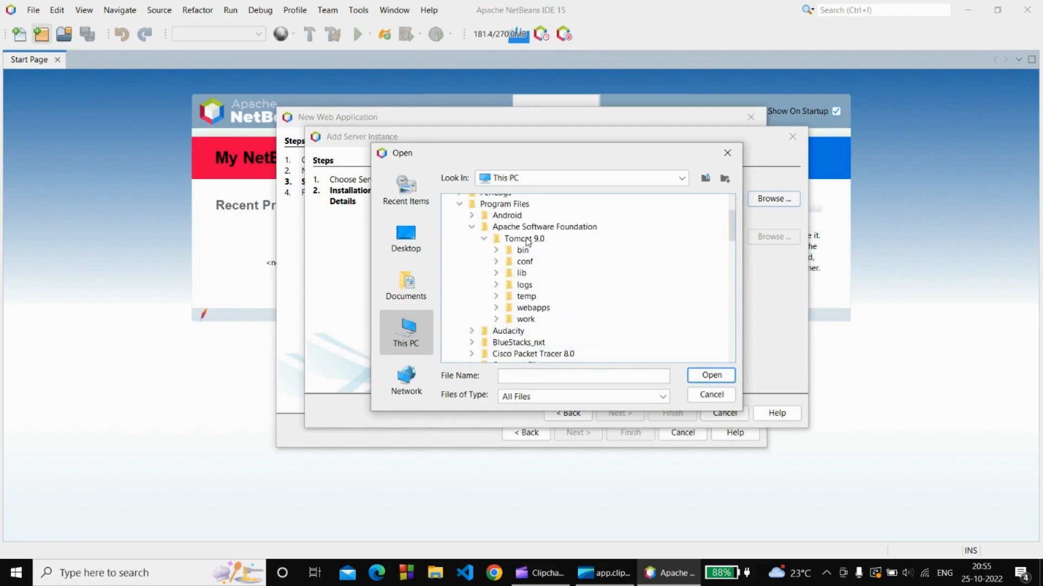
click(525, 239)
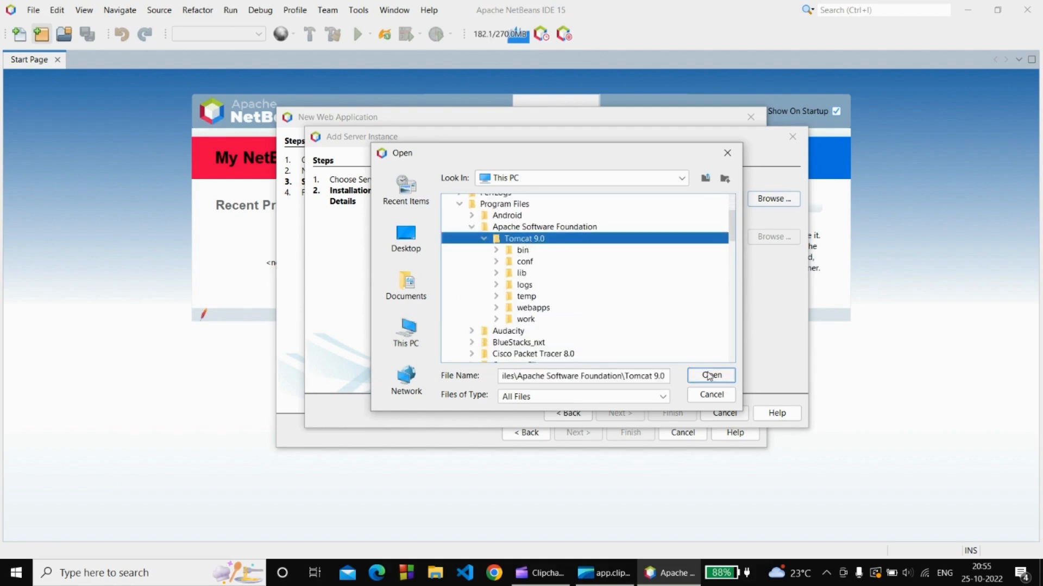
click(709, 375)
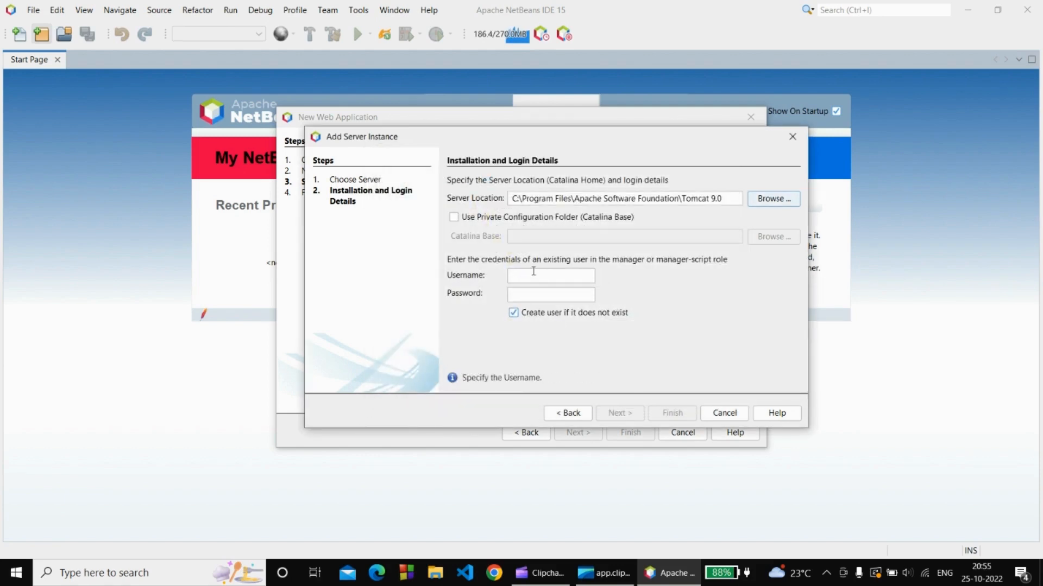
Enter the Tomcat manager username and password and finish registering the server.
click(533, 271)
text(ashwith)
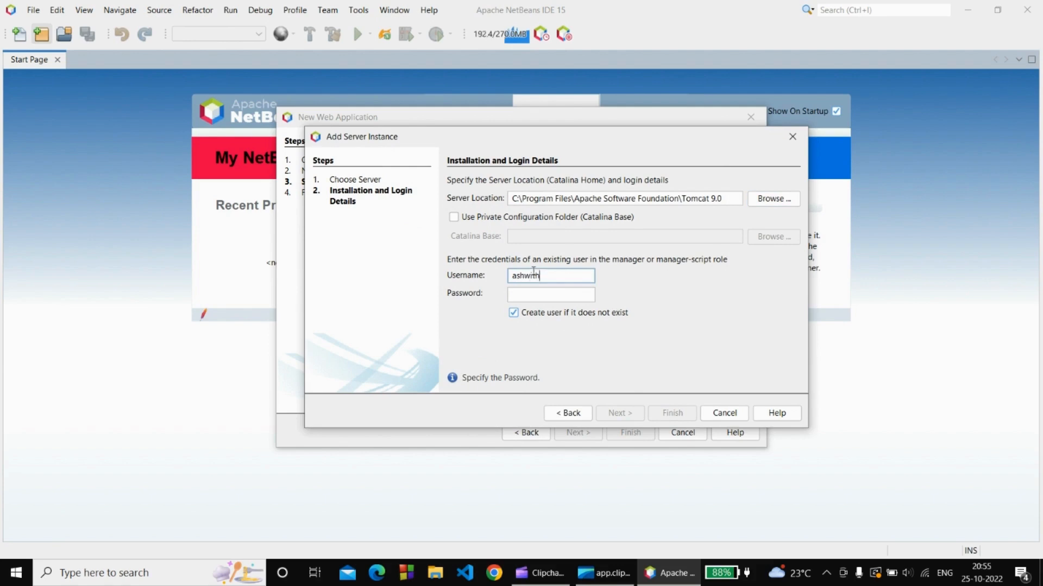
key(Tab)
text(••)
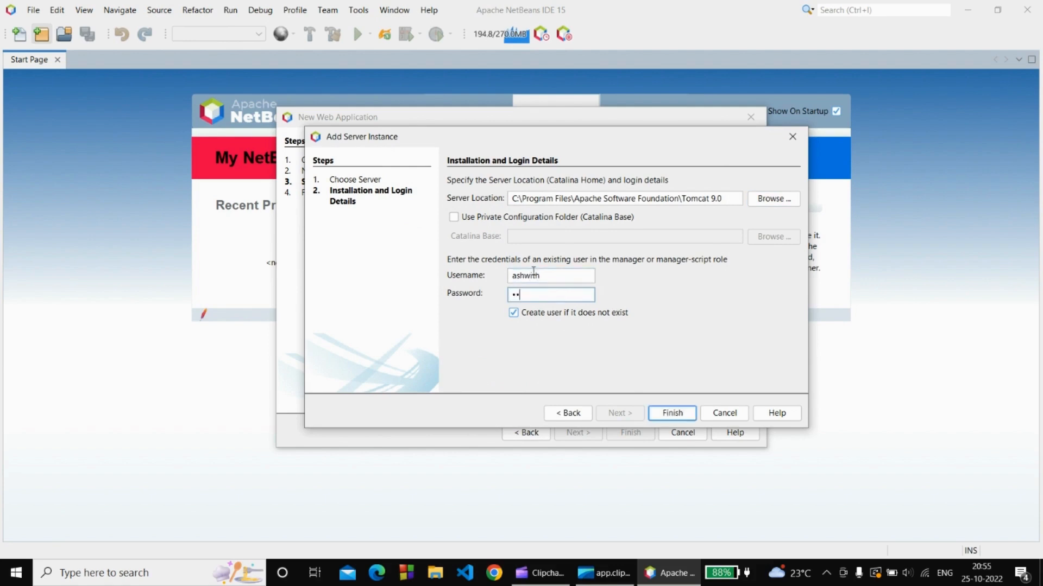
text(•••••)
click(672, 413)
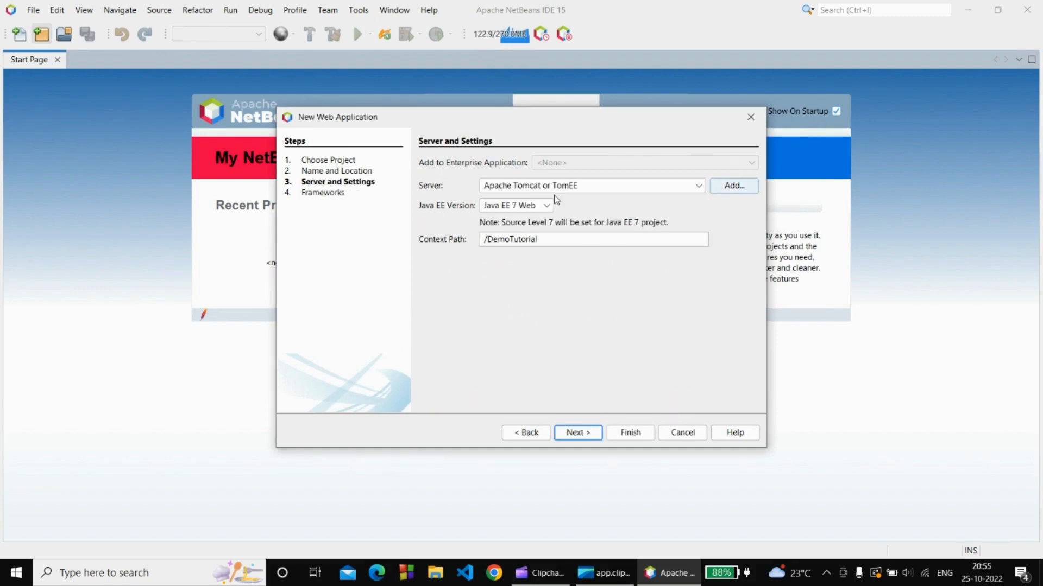
Finish the DemoTutorial project on Apache Tomcat with Java EE 7 Web and no frameworks.
click(574, 433)
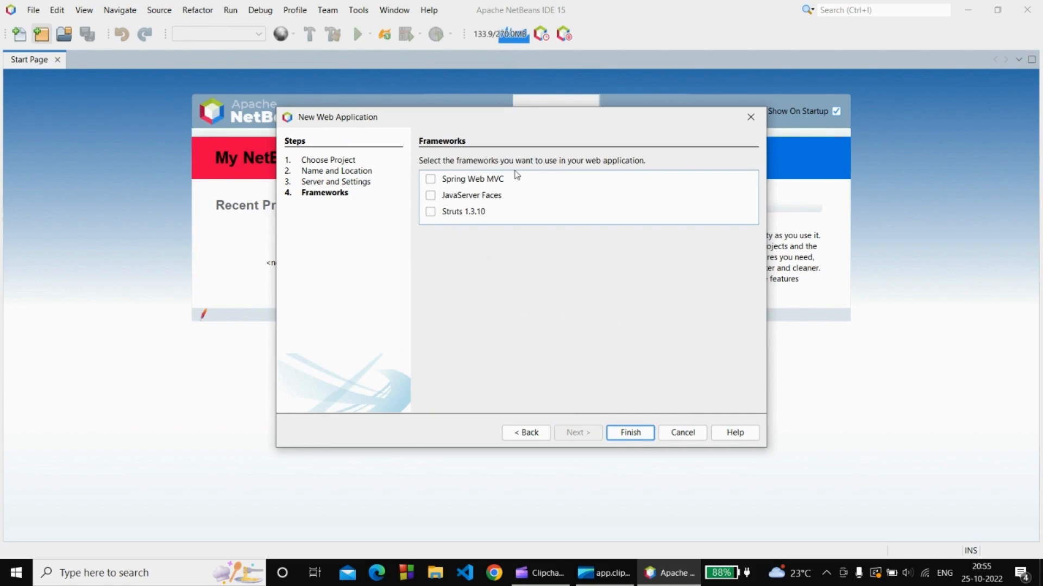
click(620, 434)
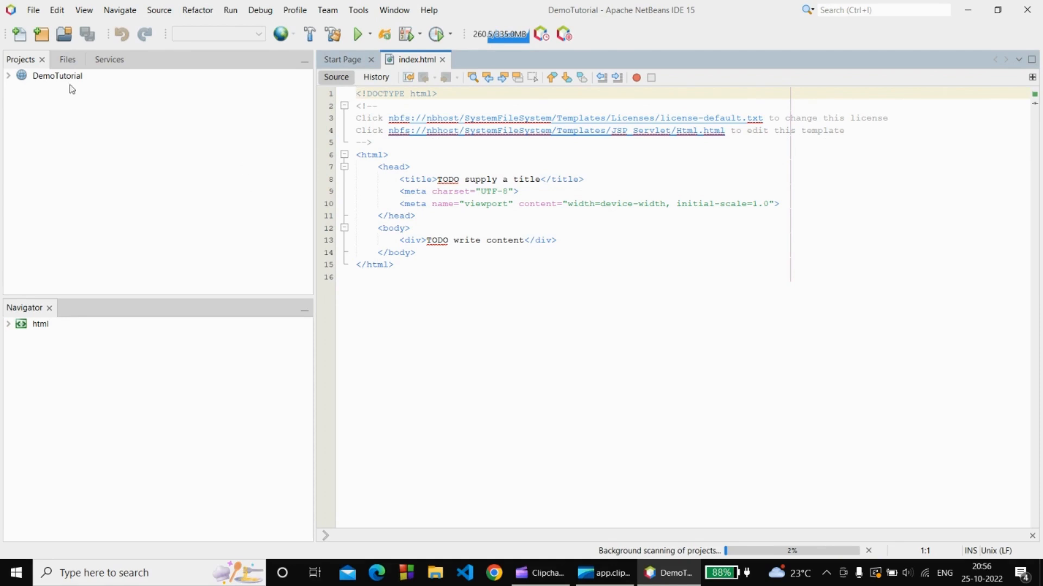
Expand DemoTutorial's Web Pages and Source Packages, and place the cursor at line 13's end in index.html.
click(9, 77)
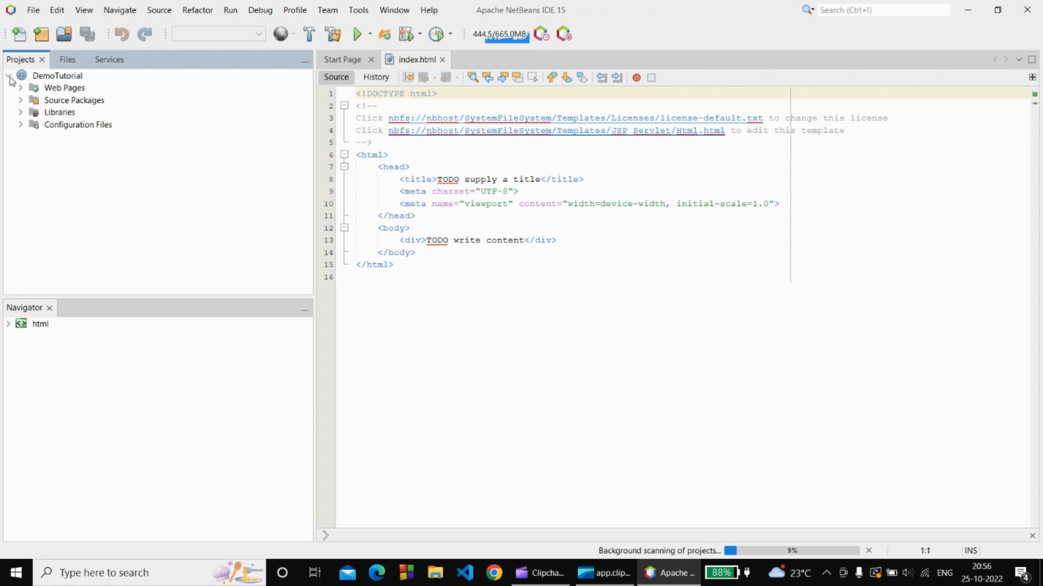
click(22, 87)
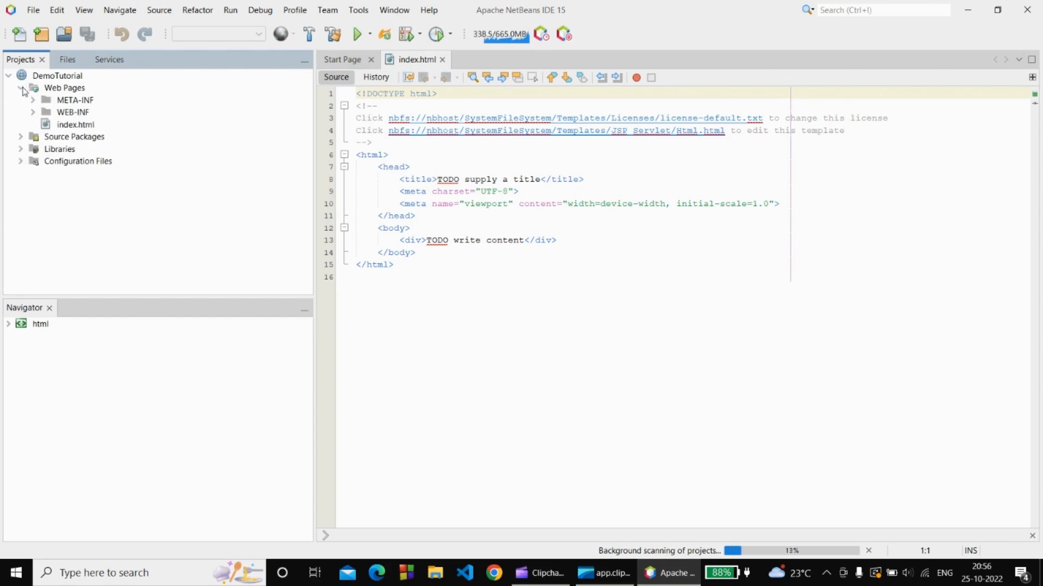
click(21, 137)
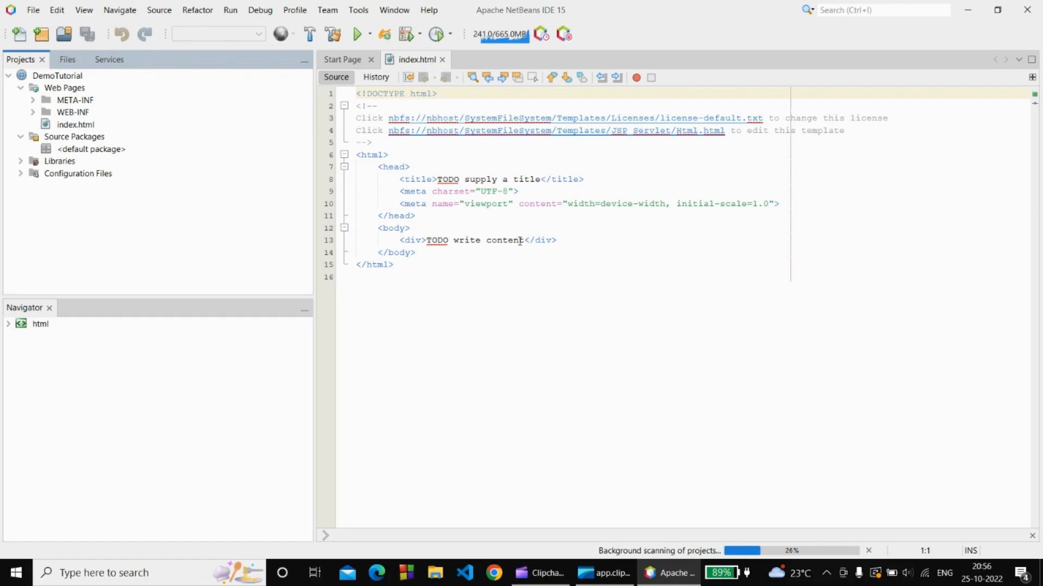
click(560, 239)
Insert an empty form element below the div in index.html.
key(Return)
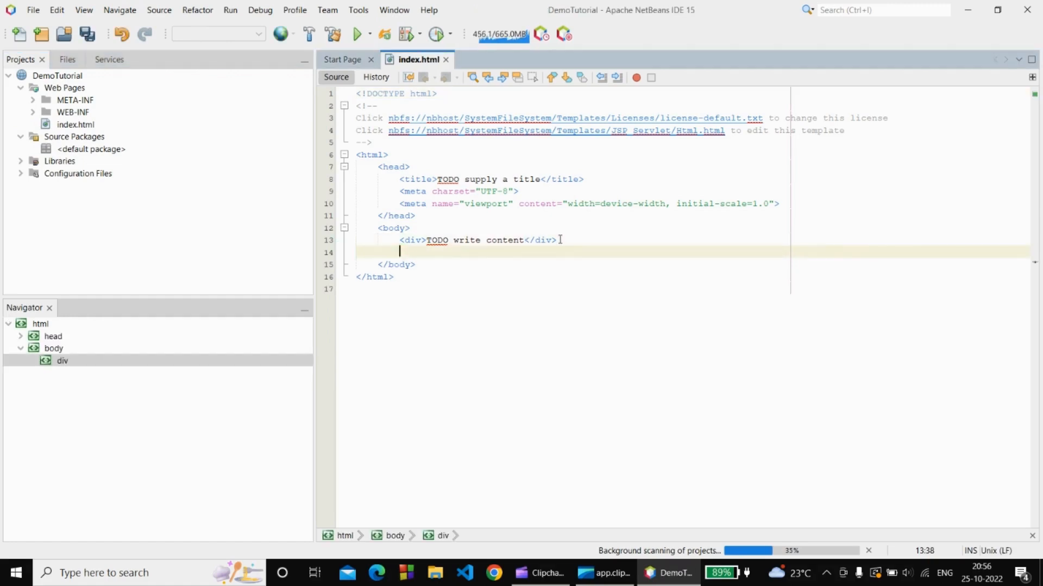
text(form)
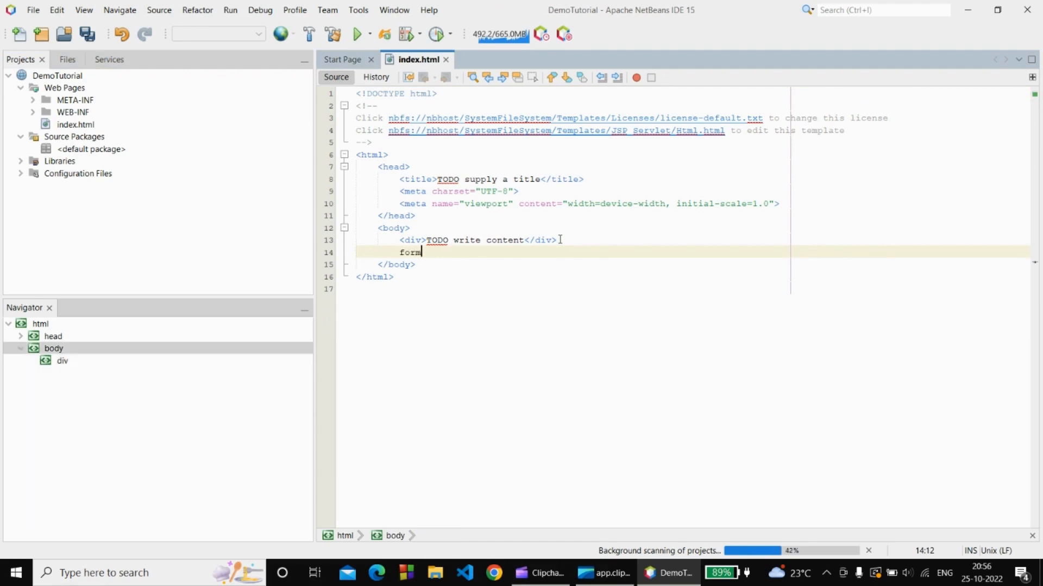
key(ctrl+space)
key(Return)
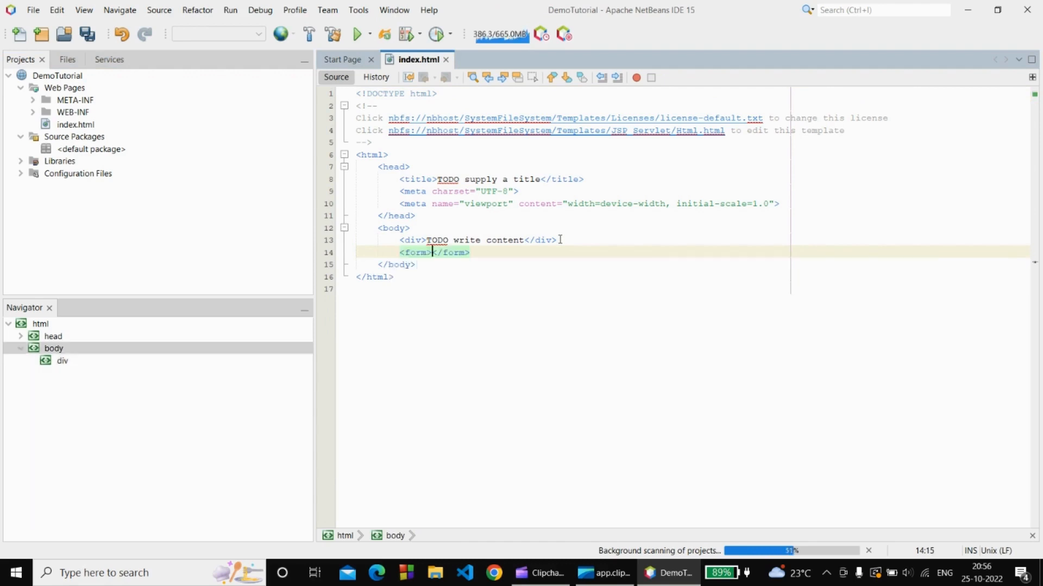
key(Return)
Add an input with placeholder 'Enter Name...' and name 'name' inside the form.
text(input)
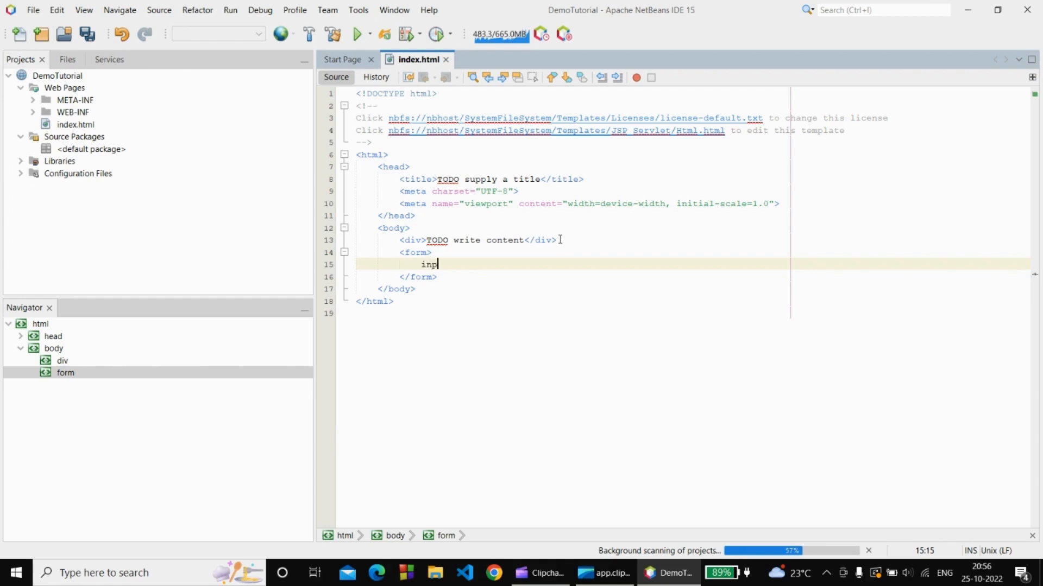
key(BackSpace)
key(BackSpace)
key(BackSpace)
key(BackSpace)
key(BackSpace)
text(<input/>)
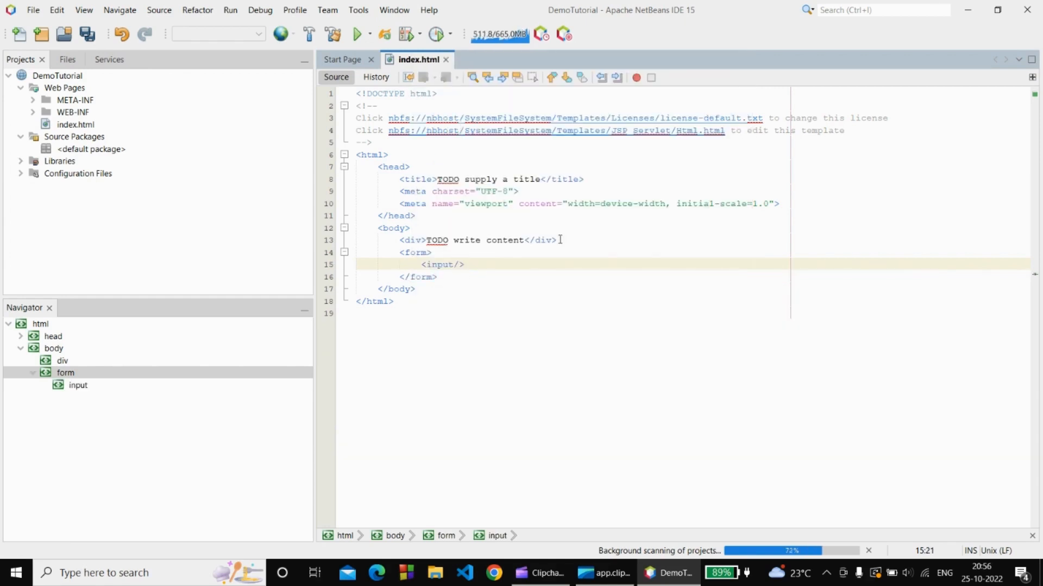
text( pla)
key(Return)
text(Enter )
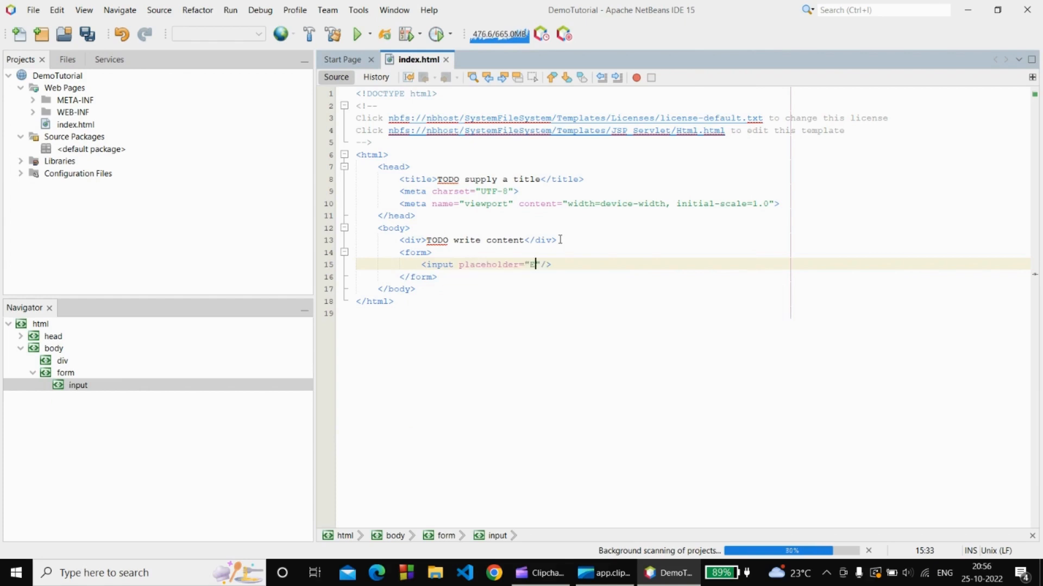
text(Name..." )
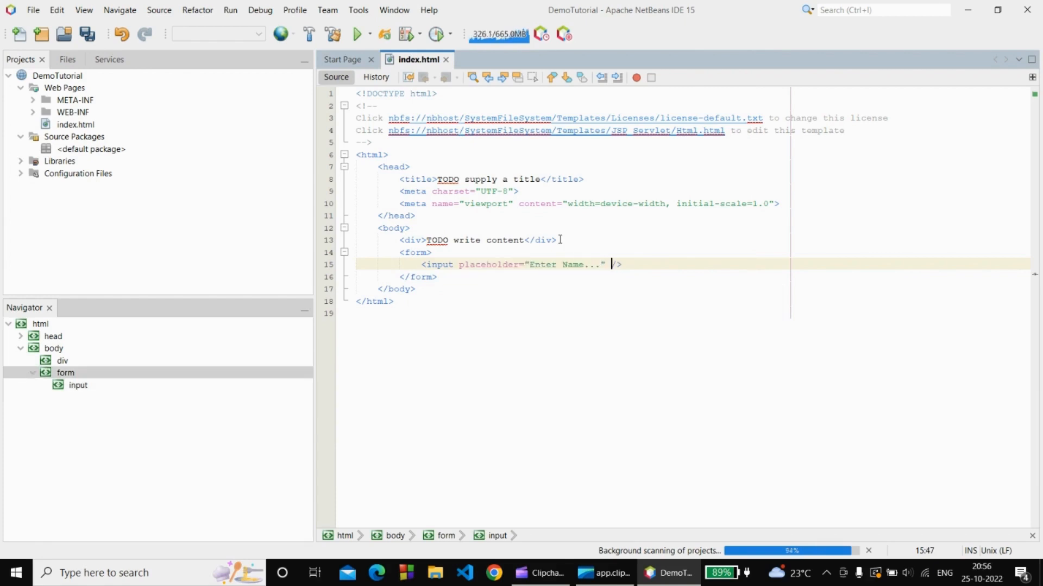
text(na)
key(Return)
text(name="name)
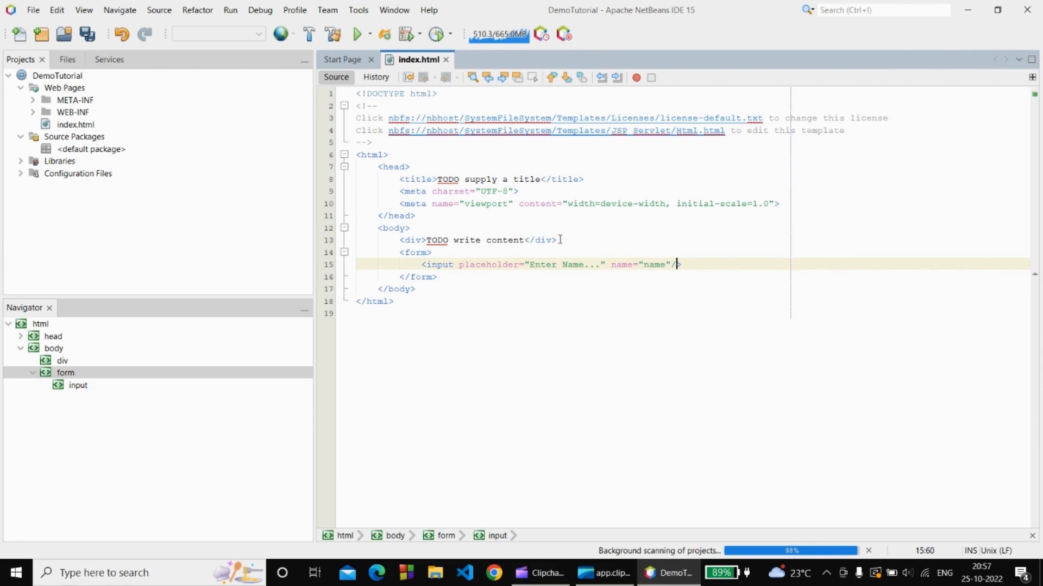
key(End)
Add a second input of type submit below the first one.
key(Return)
text(<input)
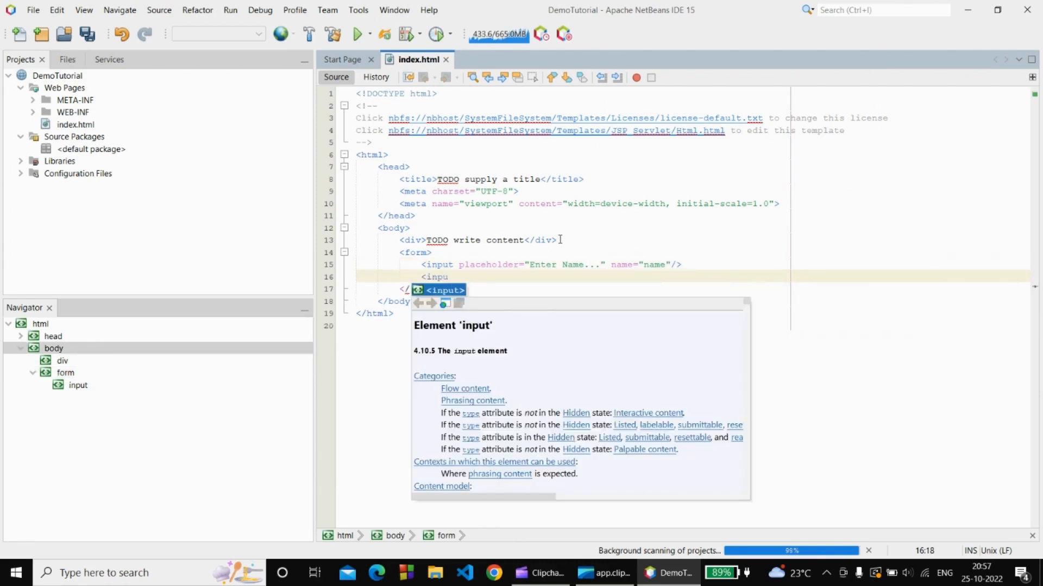
key(Escape)
text(type=""/>)
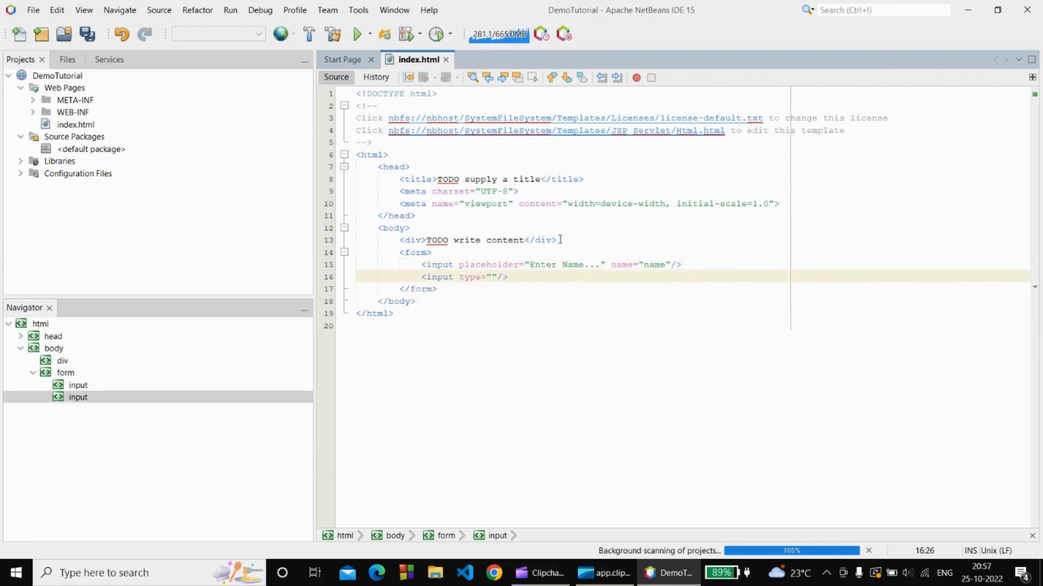
key(Return)
text(submit")
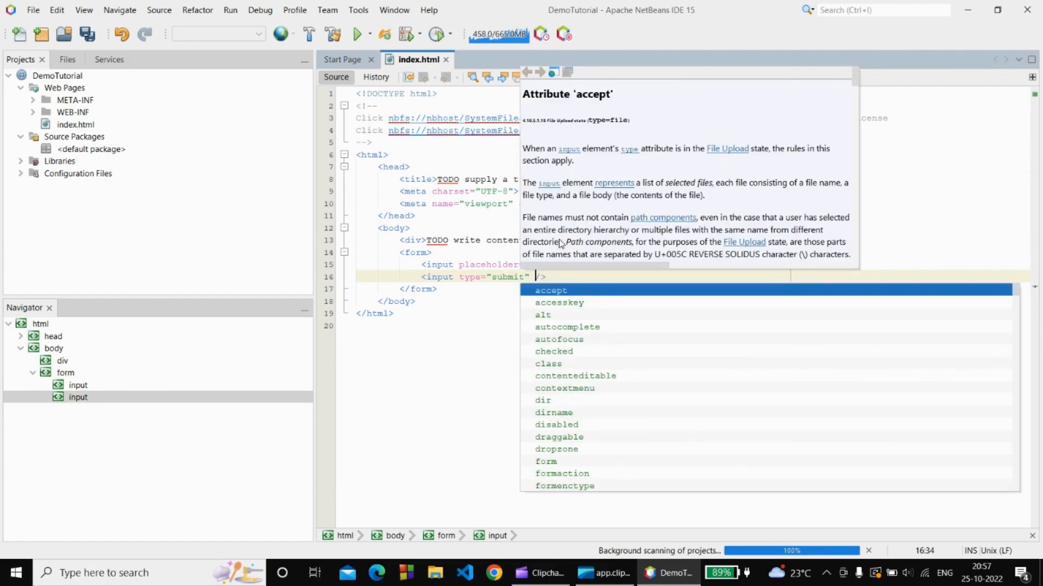
key(Up)
Give the first input the type 'text'.
click(451, 265)
text(typ)
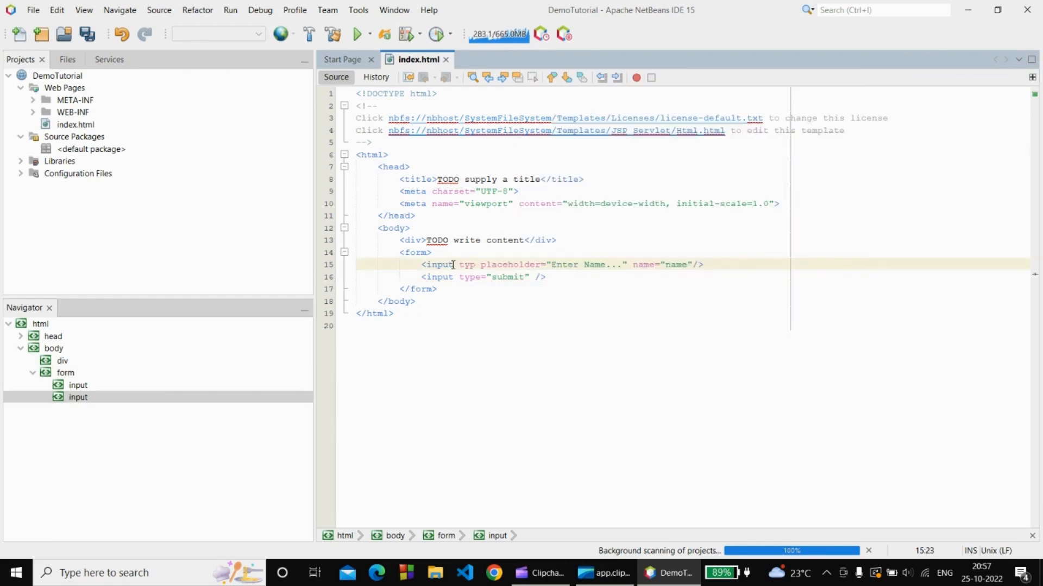
key(Return)
text(text)
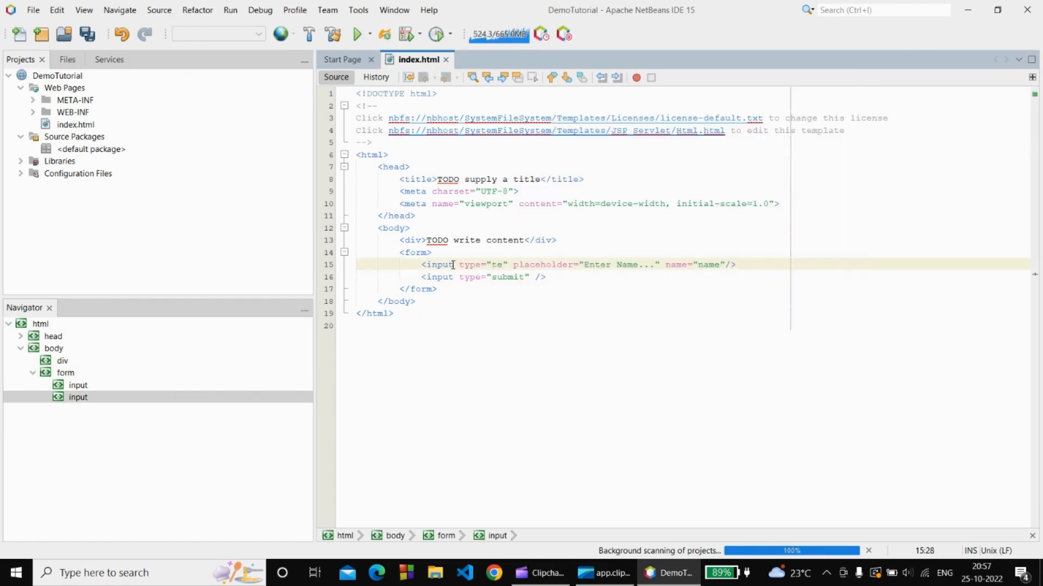
Set the form's method to post with an empty action attribute.
key(Up)
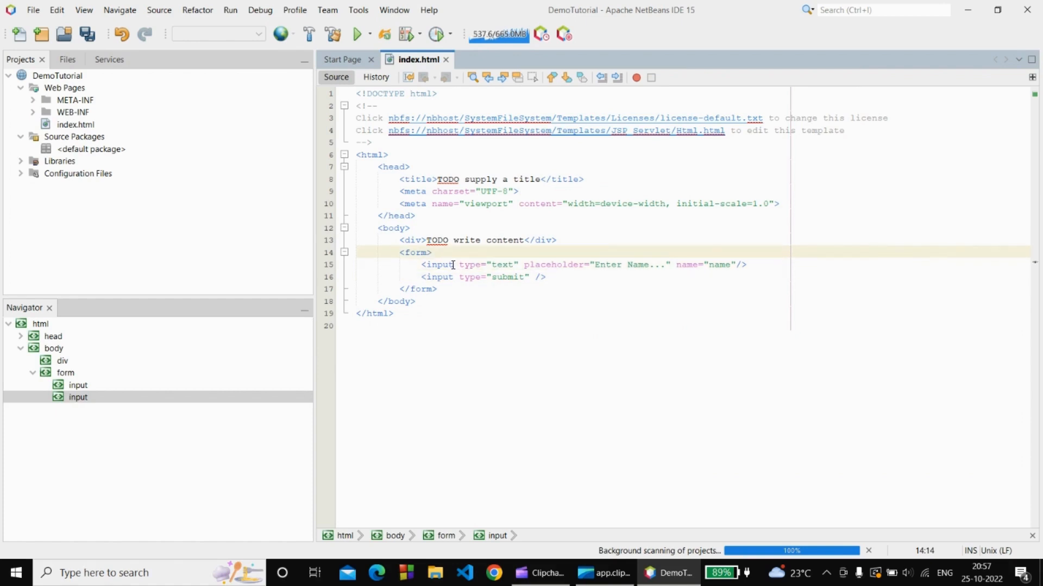
text(method="Post)
key(BackSpace)
key(BackSpace)
key(BackSpace)
key(BackSpace)
text(post" action=")
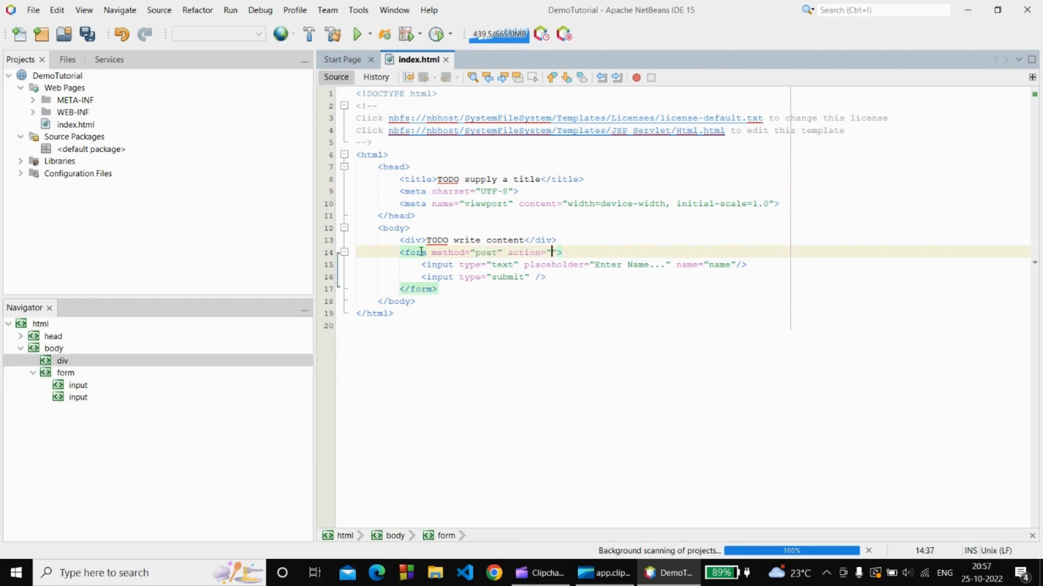
click(58, 76)
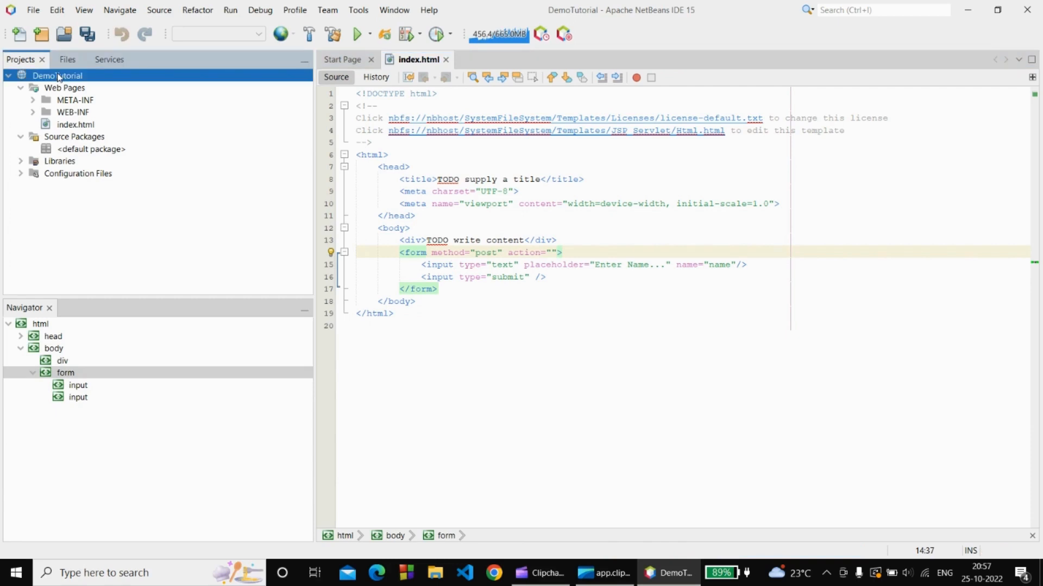
Create a Welcome servlet in DemoTutorial's default package, mapped to /Welcome, and view its code.
right_click(58, 76)
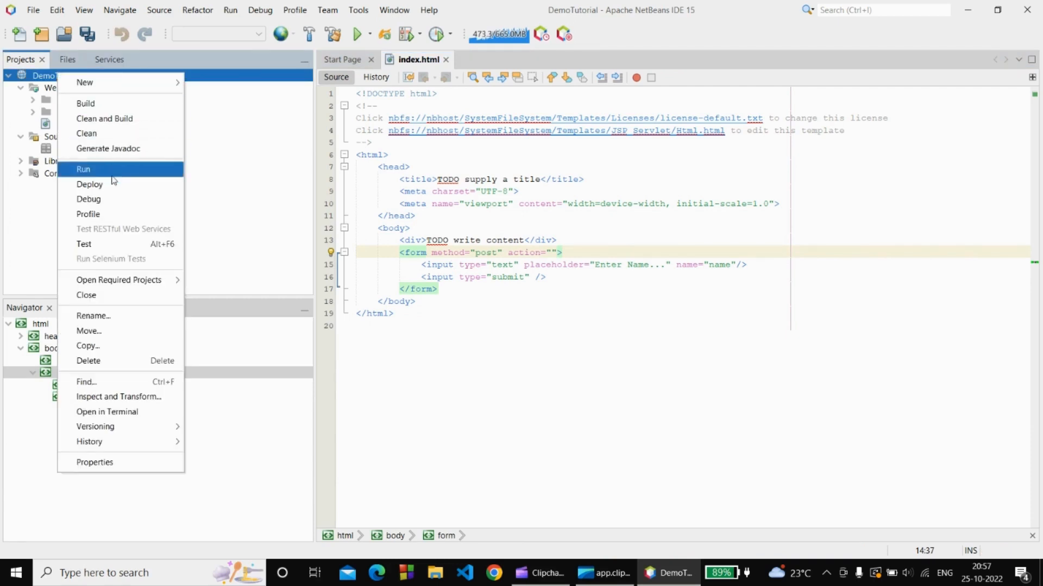
mouse_move(130, 82)
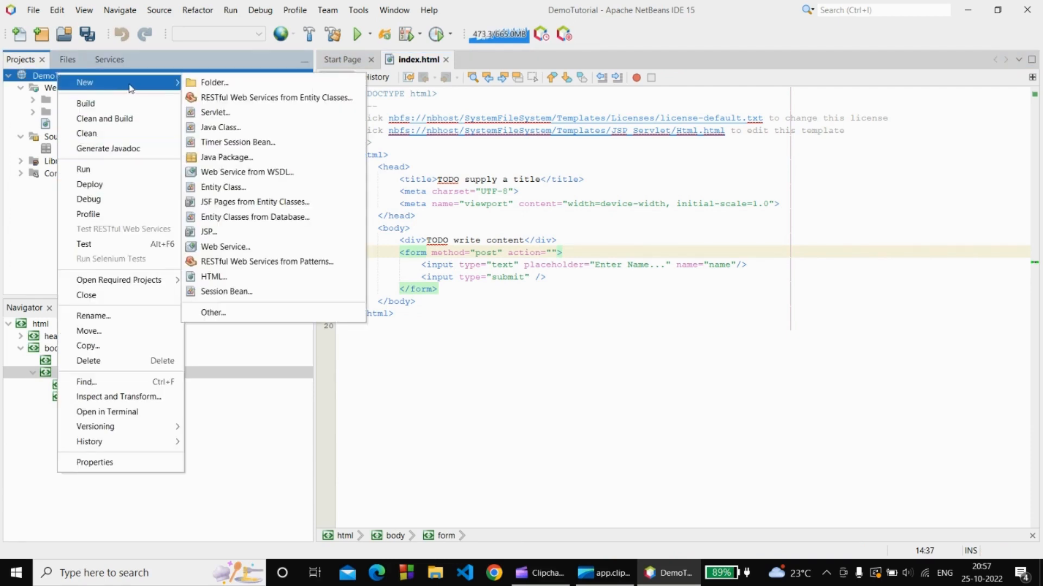
click(206, 112)
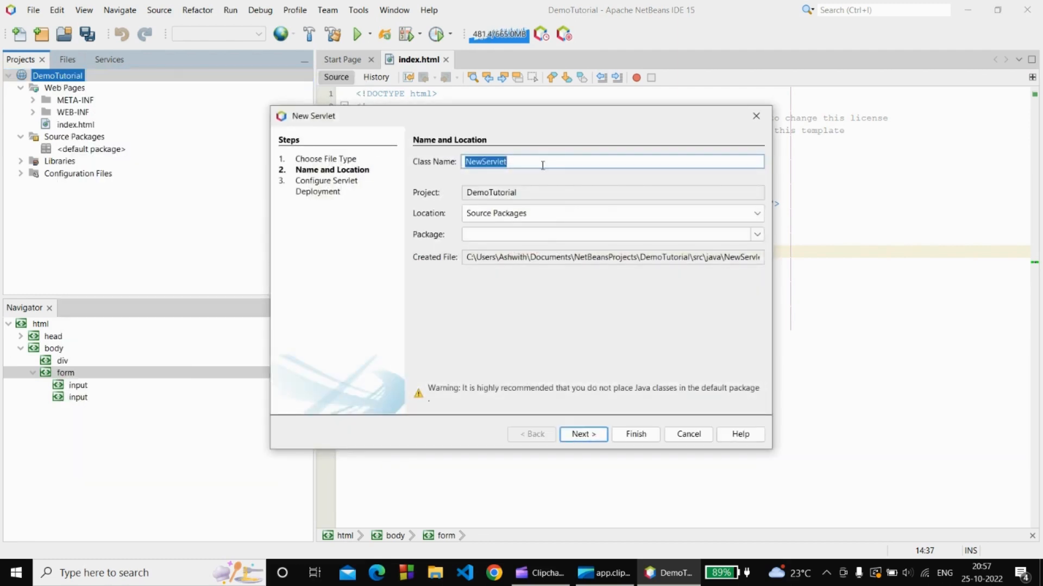
text(Welcome)
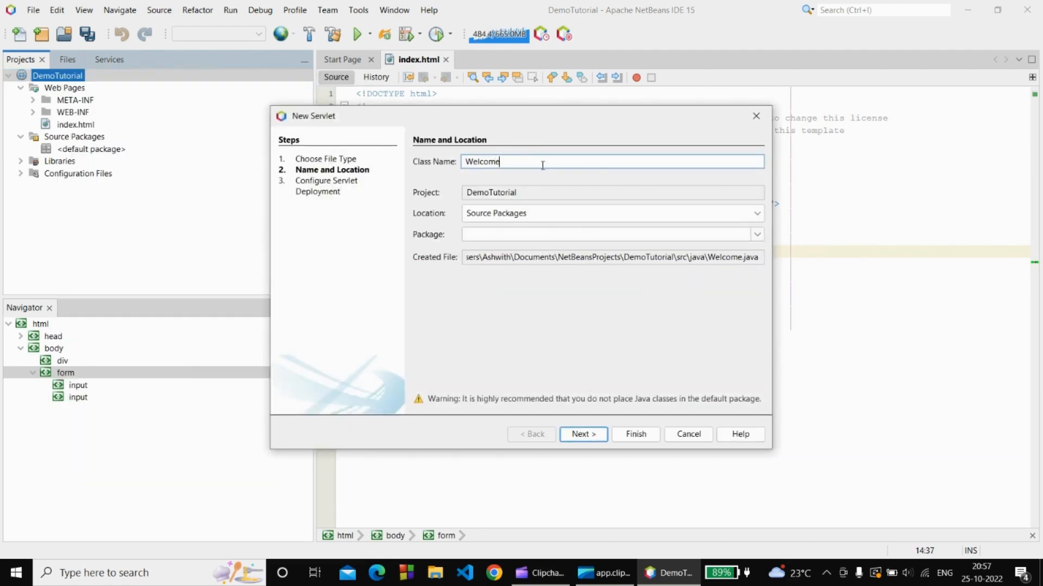
click(575, 435)
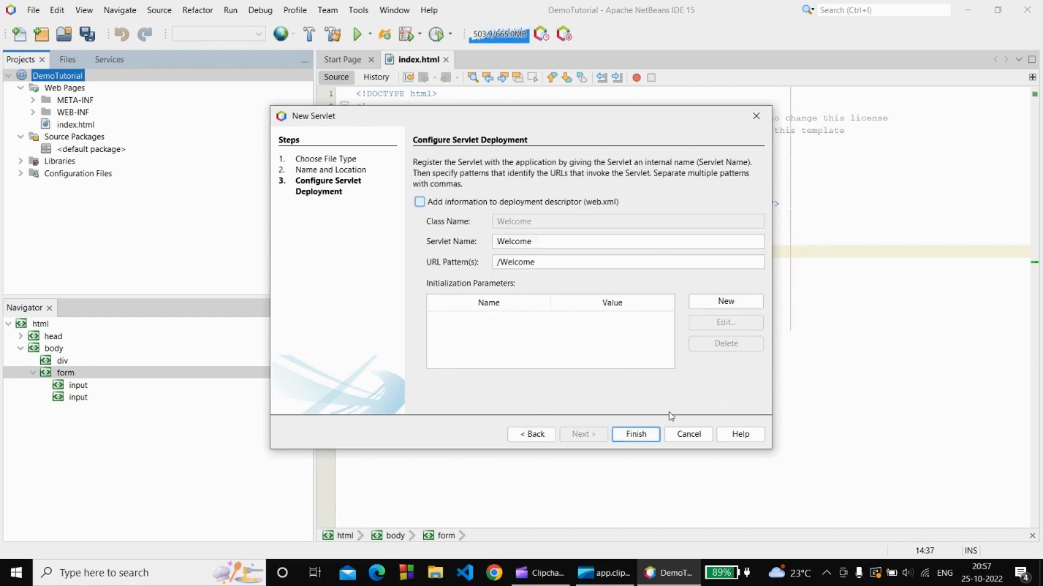
click(648, 441)
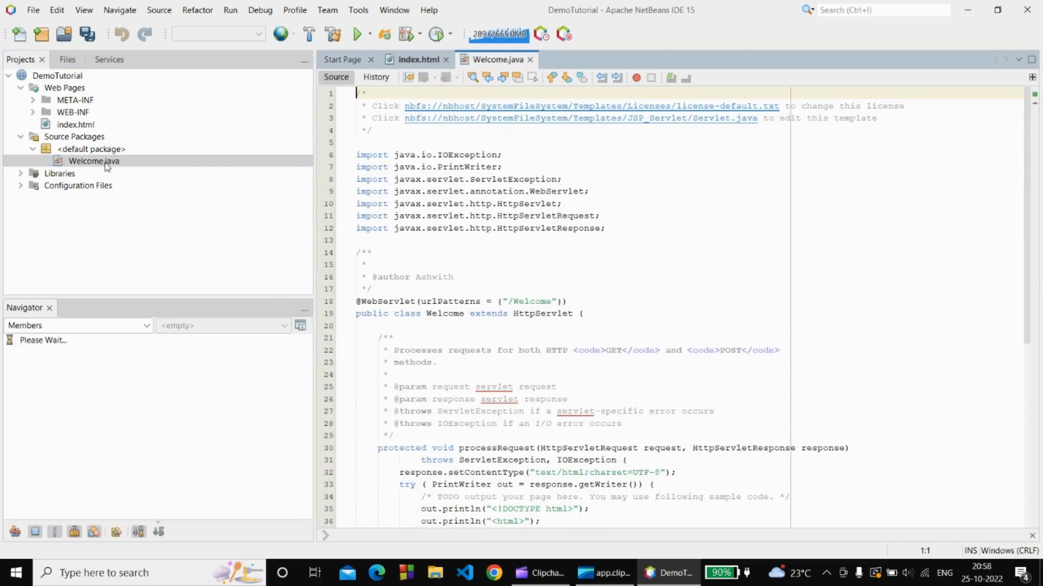
scroll(373, 373, down, 8)
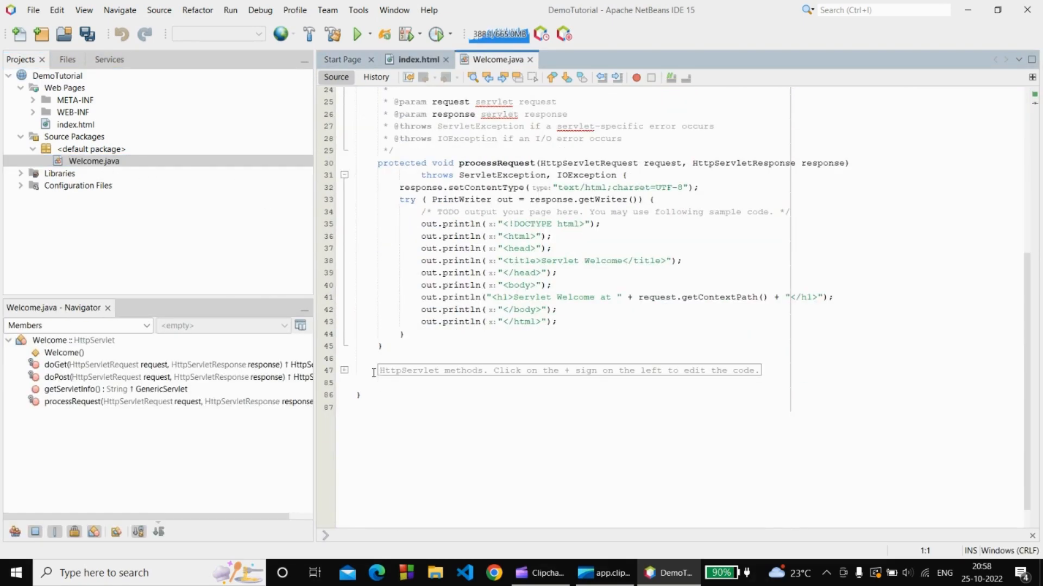
Close the Start Page and set the form's action to 'Welcome' in index.html.
click(417, 60)
click(371, 60)
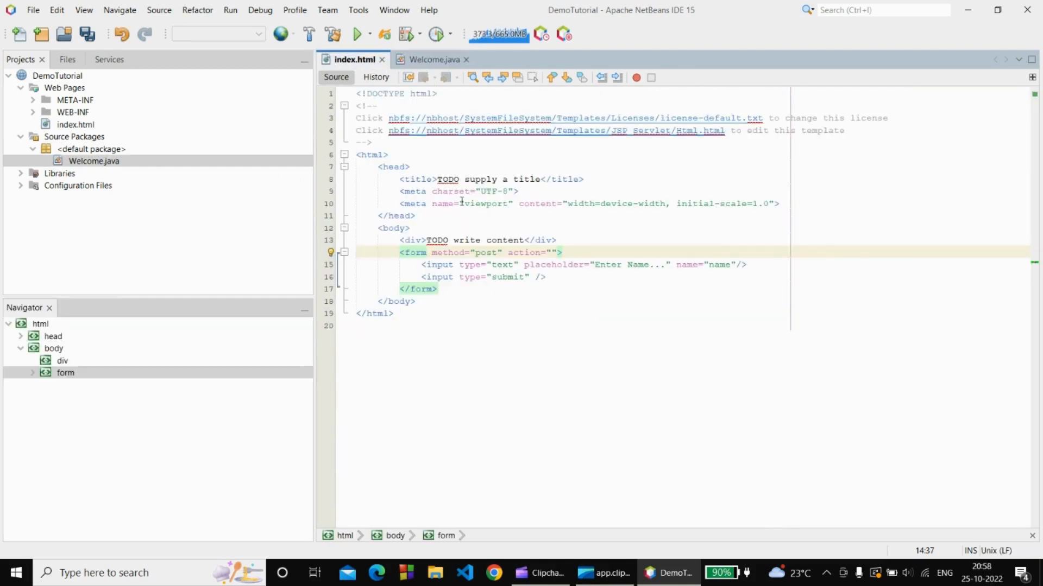
key(ctrl+s)
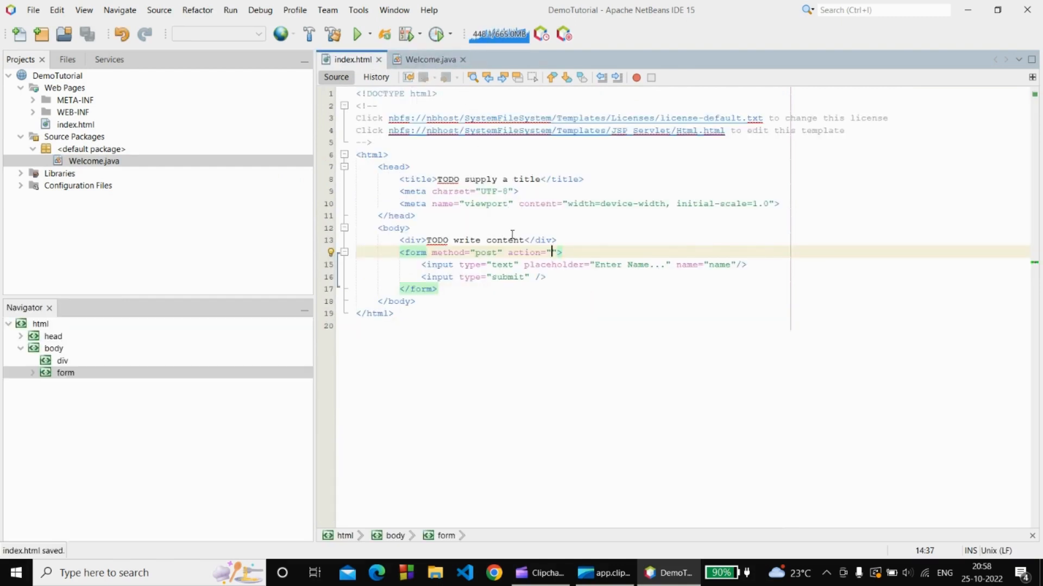
text(Welcome)
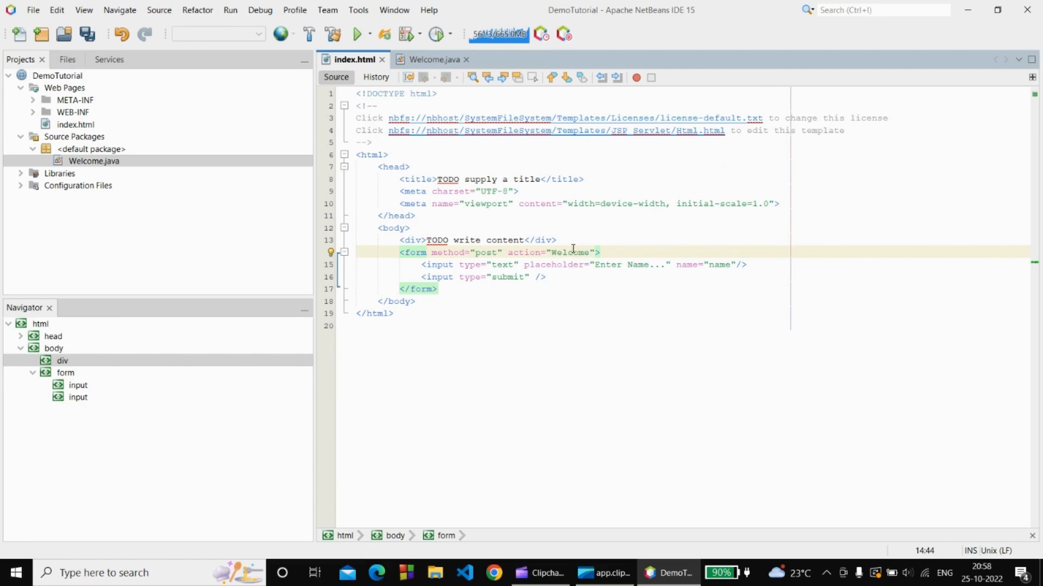
Add String name = request.getParameter("name"); inside the try block of Welcome.java.
click(423, 56)
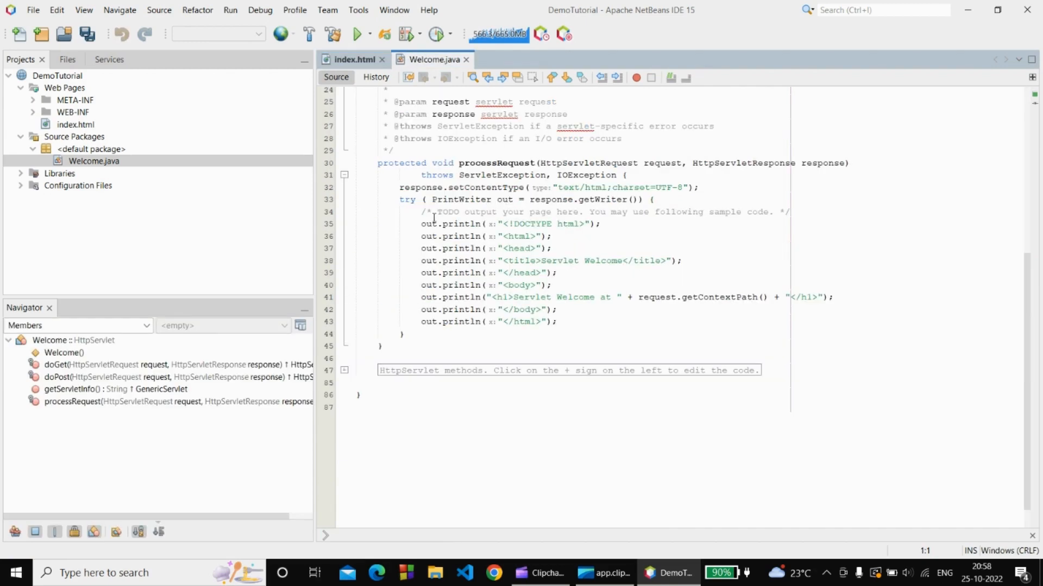
click(664, 201)
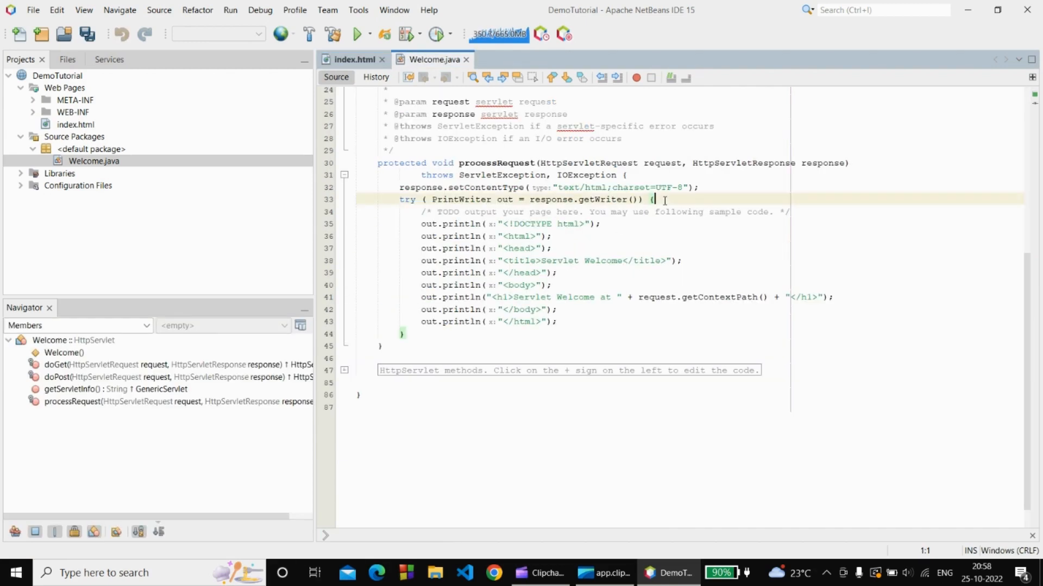
key(Return)
text(String)
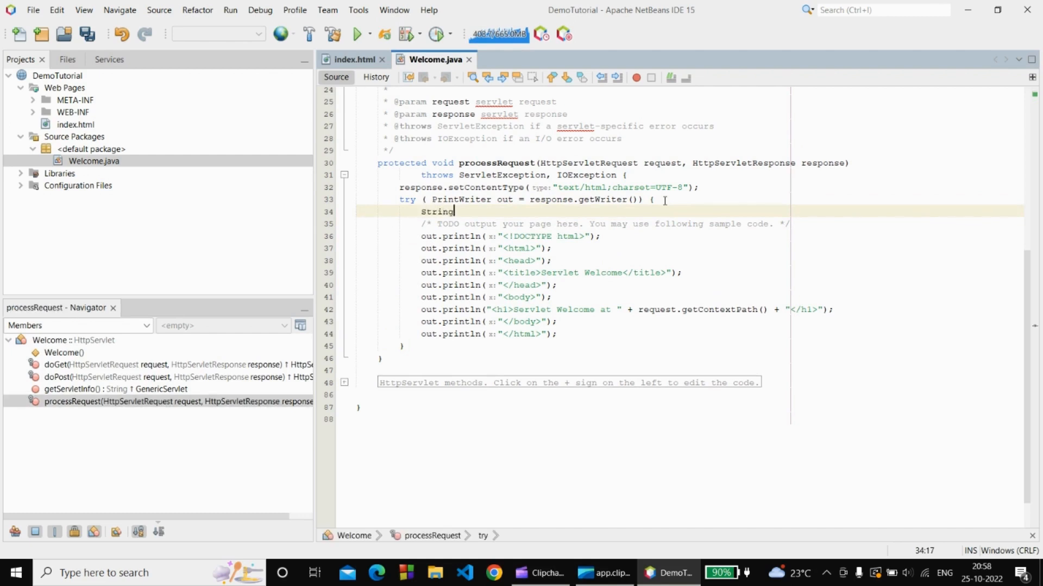
text( name = re)
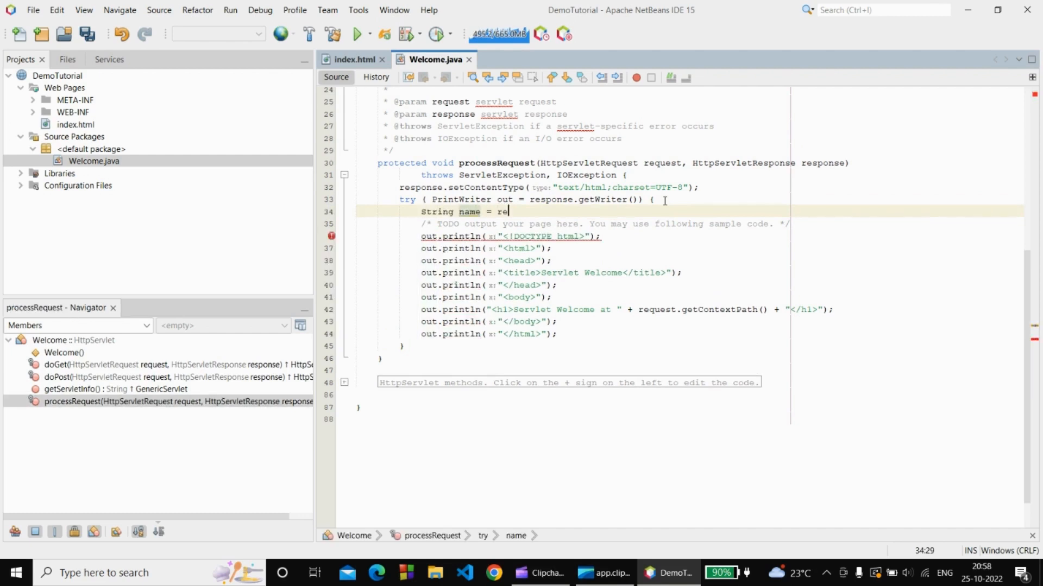
text(quest.get)
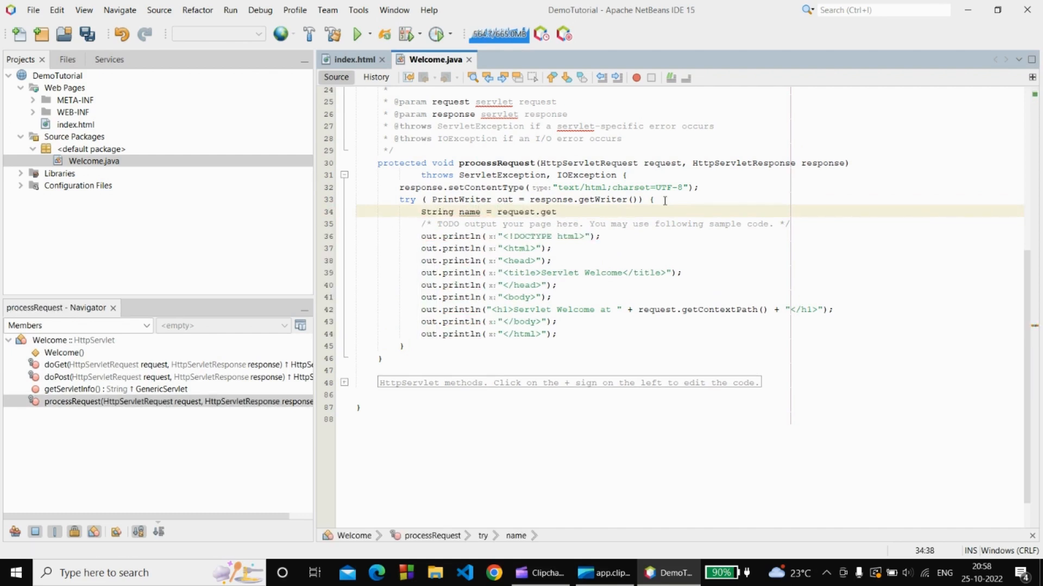
text(Pa)
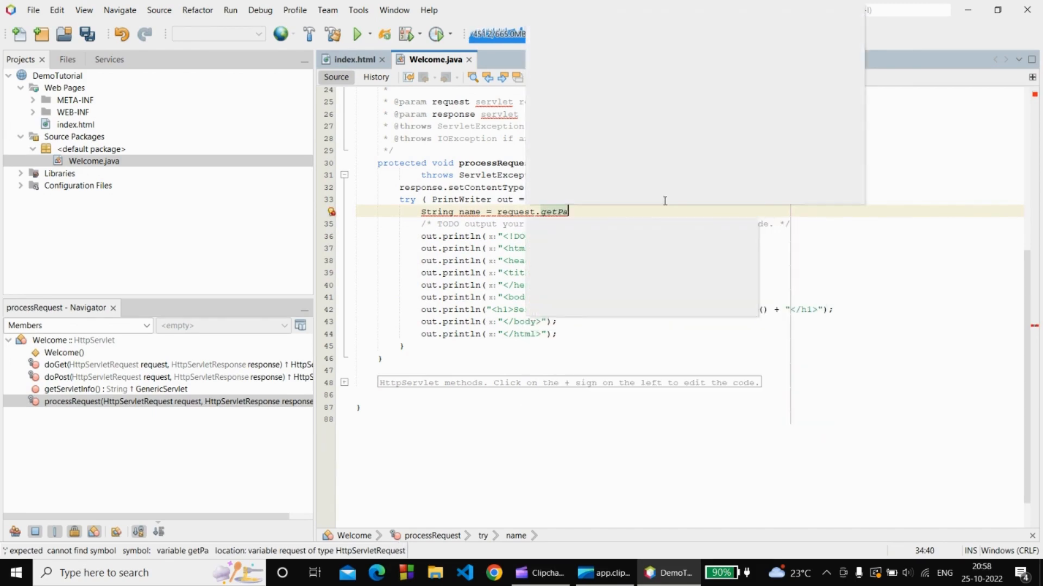
key(Return)
text("name");)
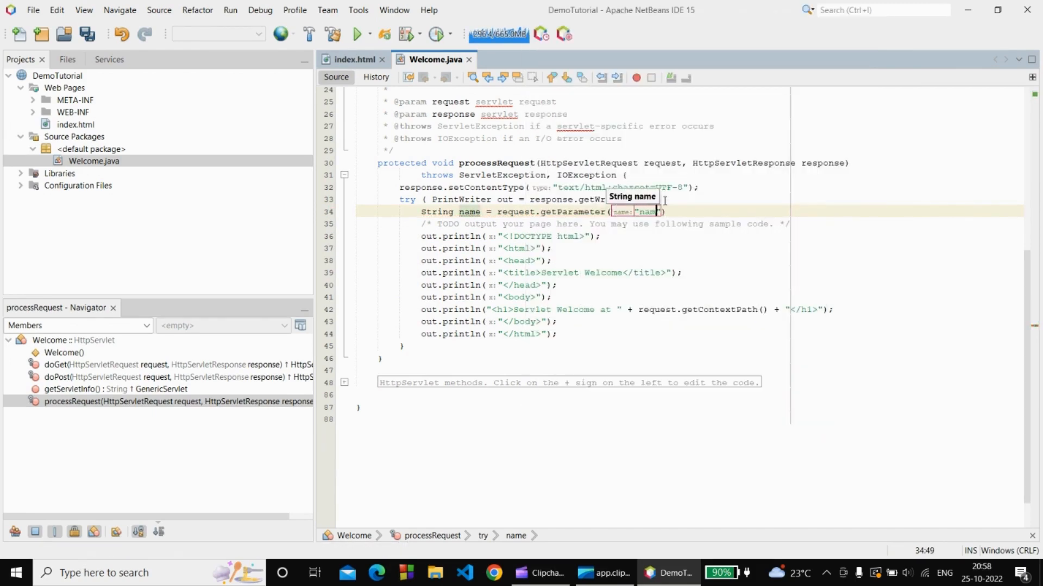
Check that the parameter name matches the text input's name in index.html.
double_click(648, 212)
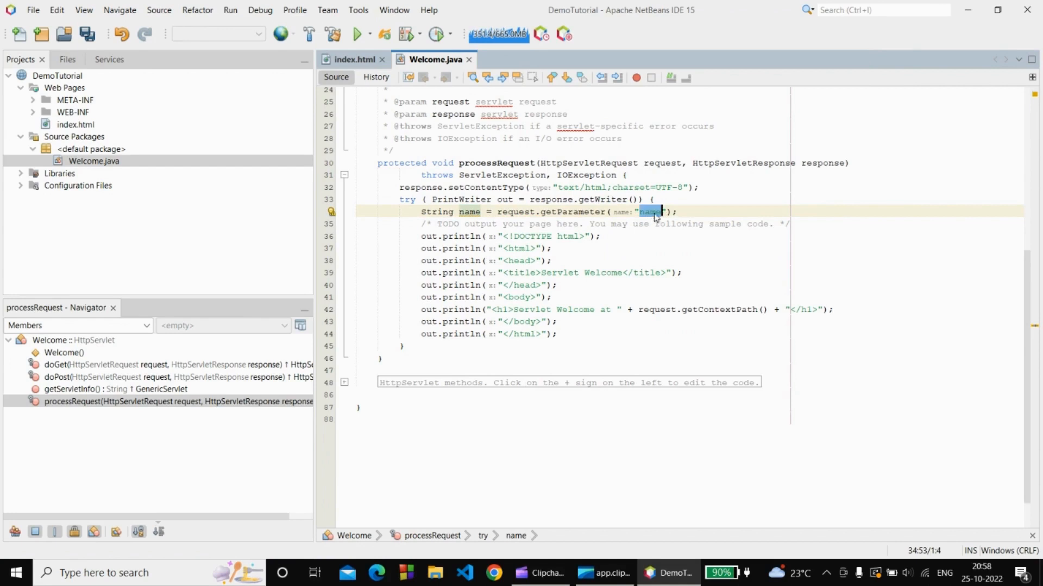
click(362, 61)
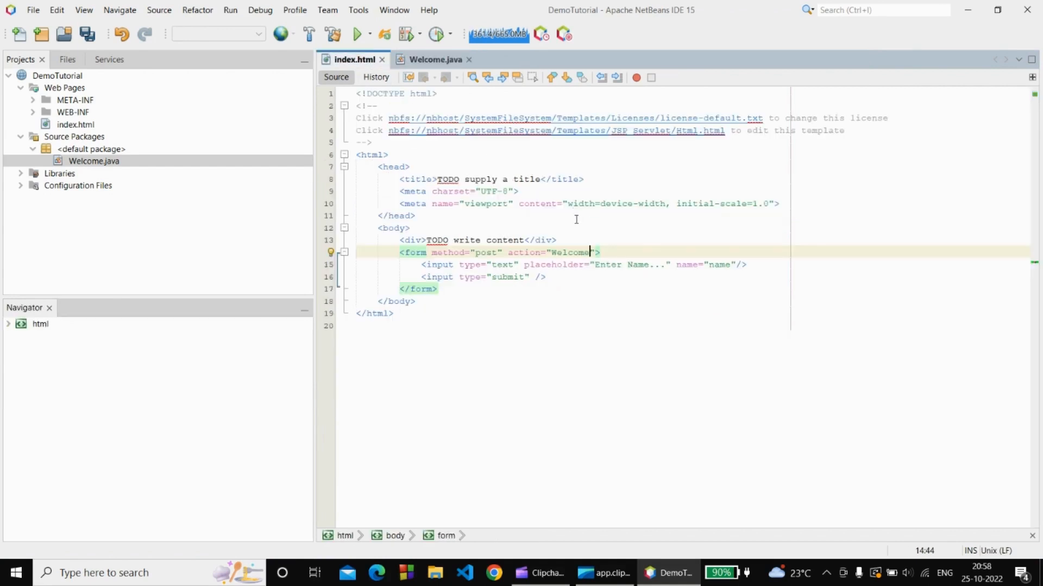
mouse_move(711, 267)
mouse_down()
mouse_move(720, 289)
mouse_move(716, 279)
mouse_up()
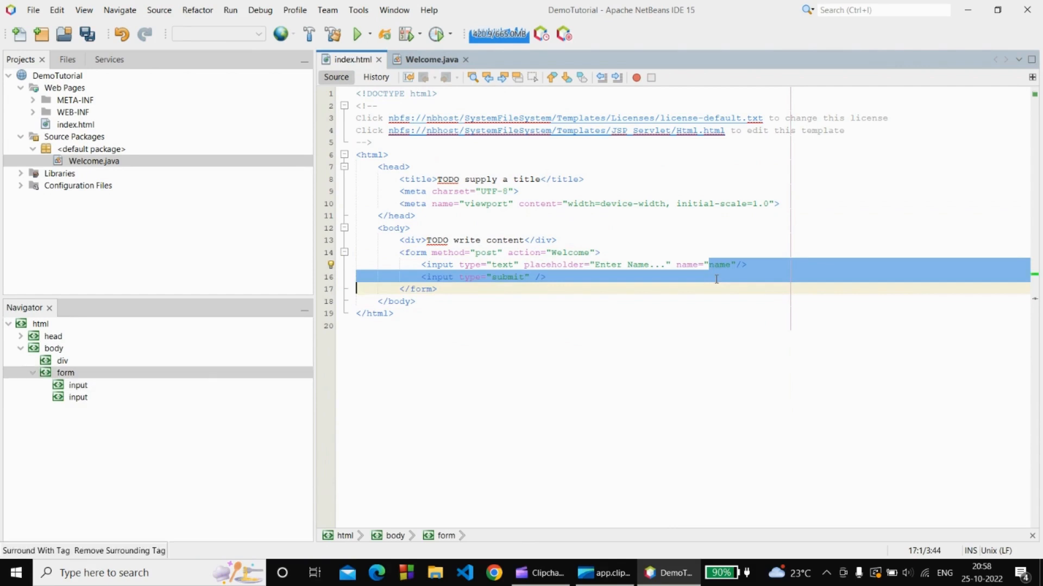
click(418, 56)
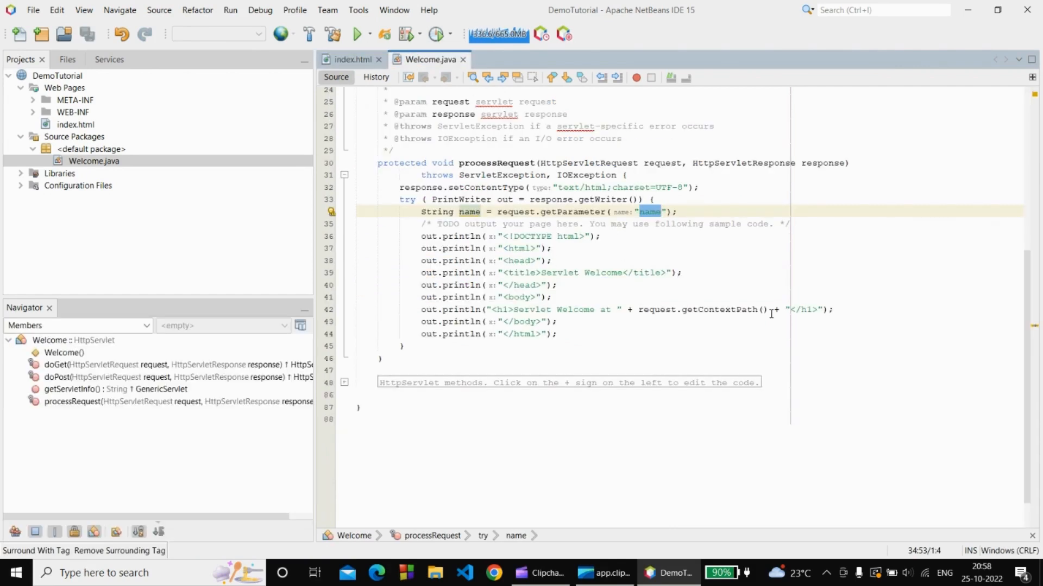
Change the servlet's h1 to print "Welcome " + name, and save Welcome.java.
drag(763, 310, 704, 309)
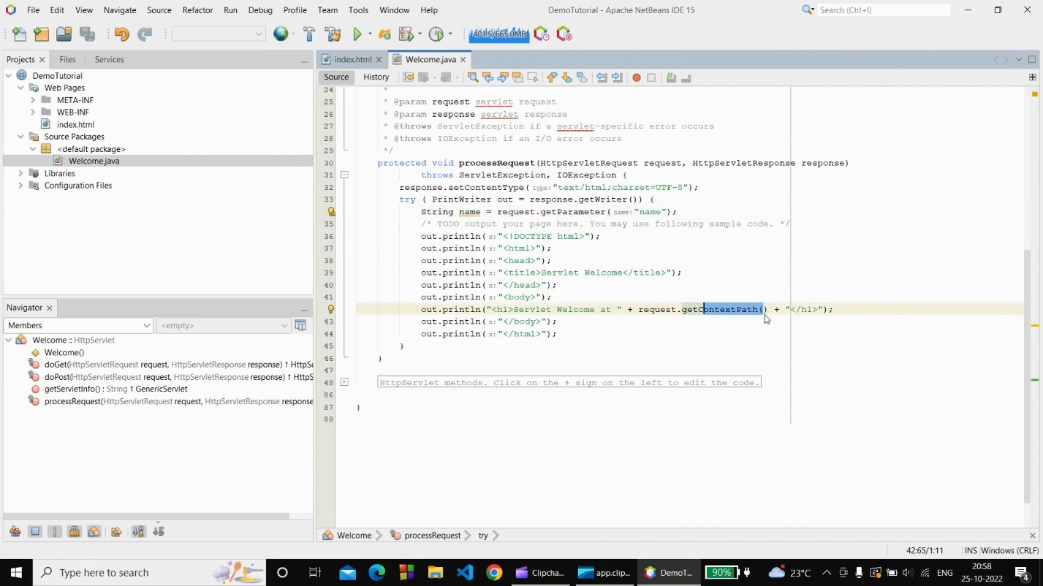
drag(769, 312, 636, 312)
text(name)
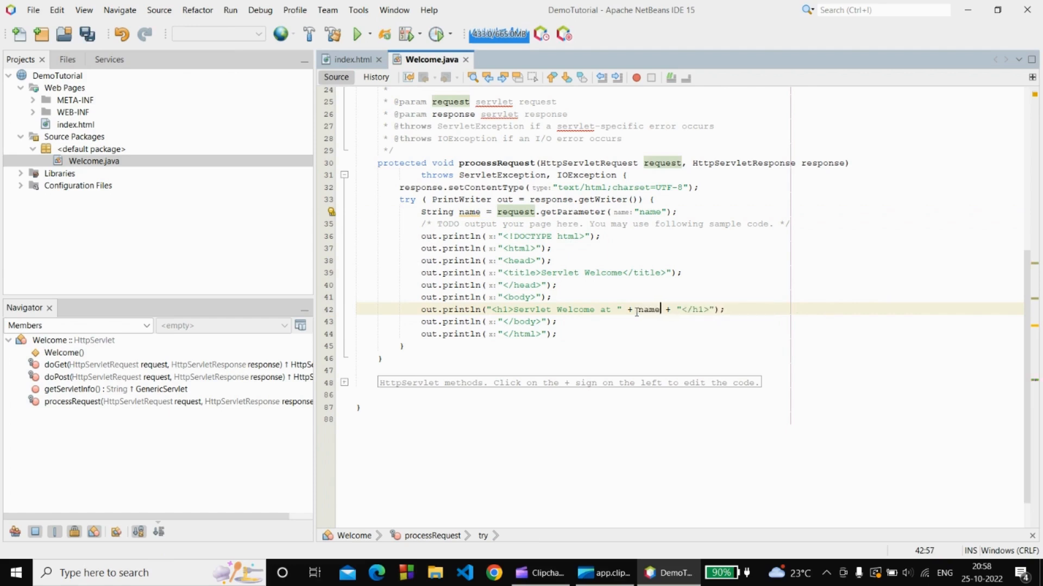
drag(612, 310, 514, 311)
text(Welcome)
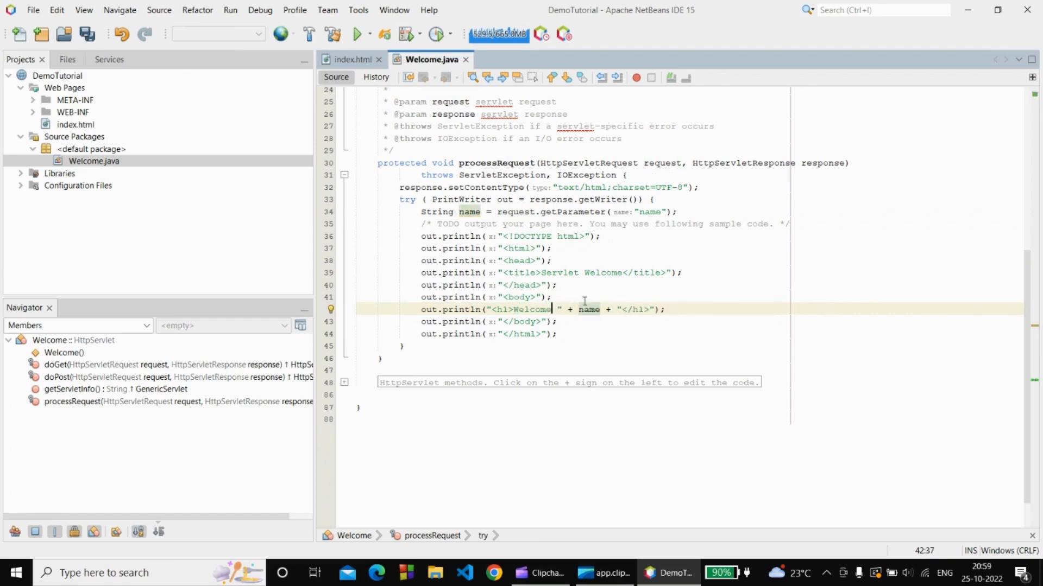
key(ctrl+s)
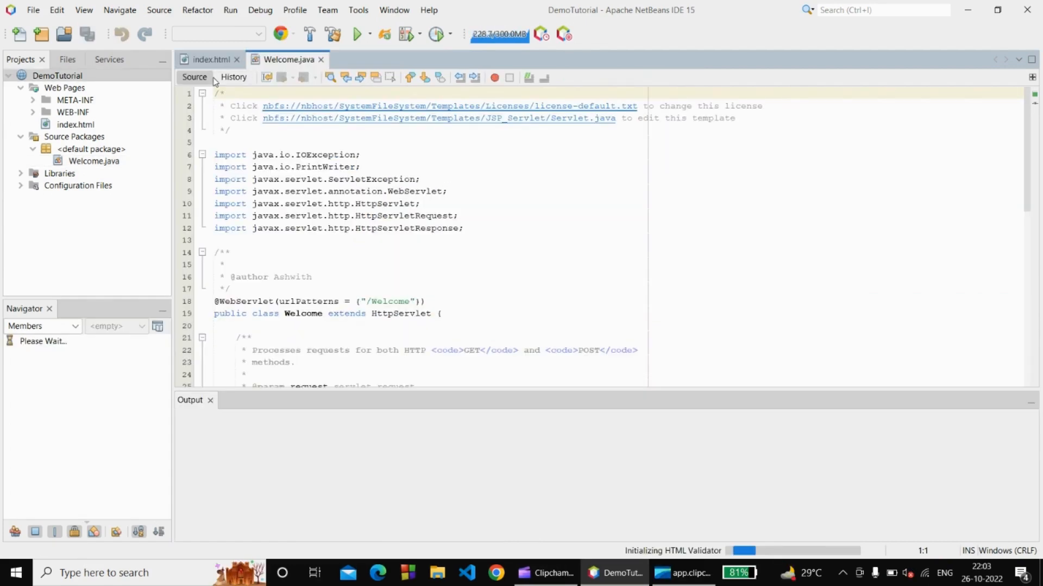
Run DemoTutorial on Tomcat, confirming the Tomcat Manager login, so it opens at localhost:8288/DemoTutorial/.
click(81, 78)
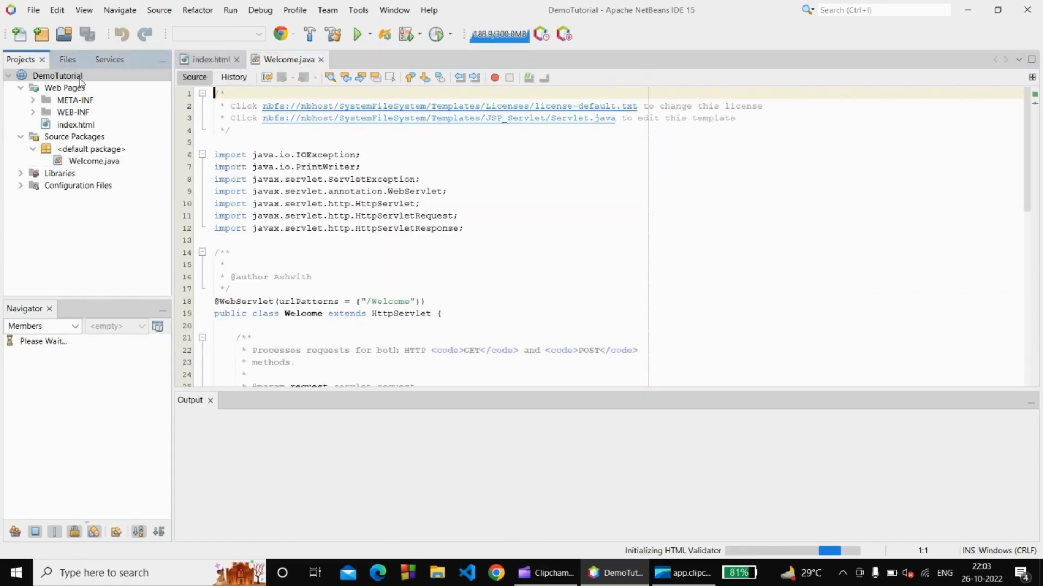
right_click(81, 81)
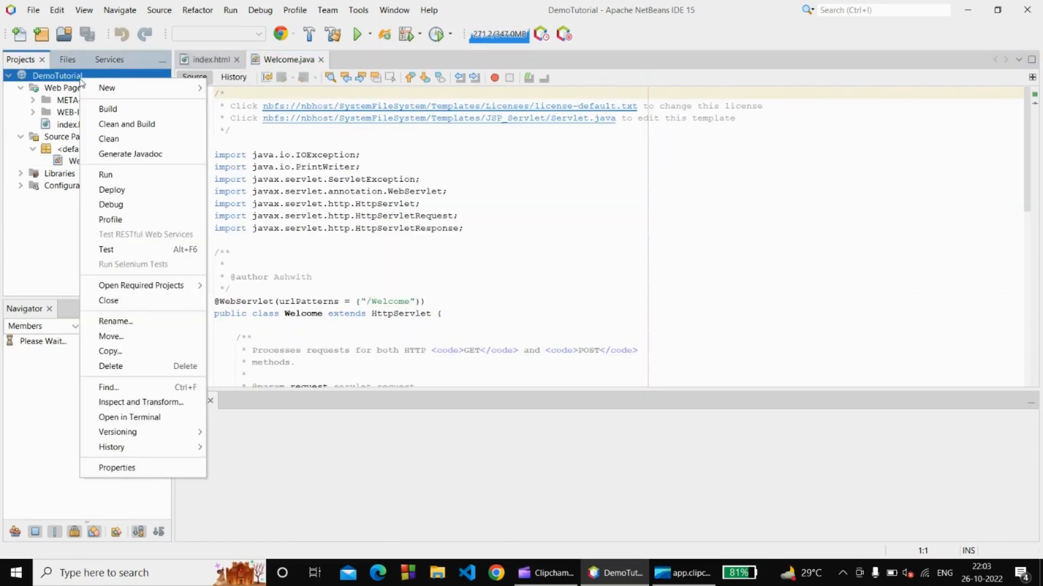
click(107, 176)
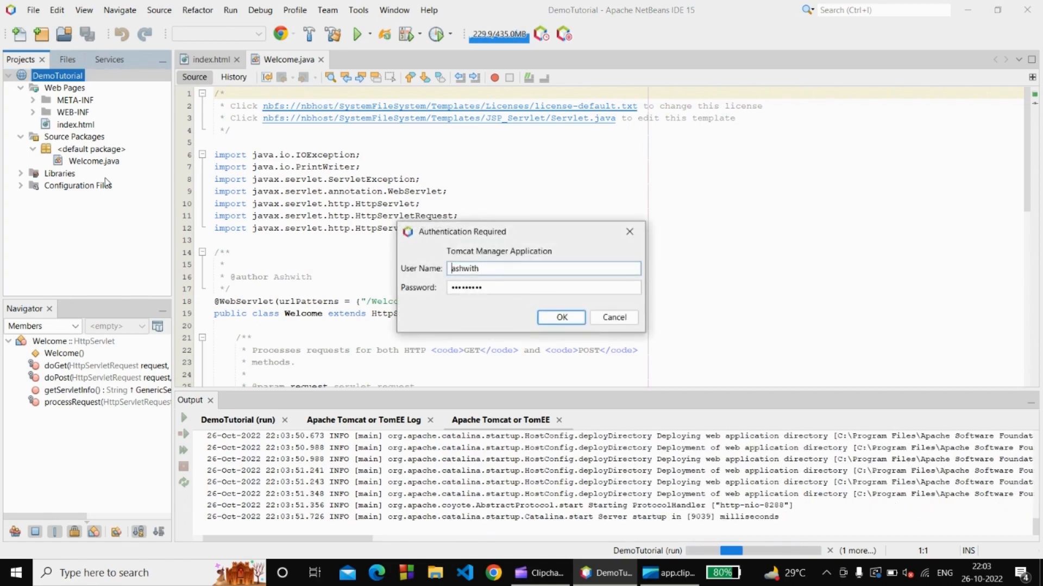
click(562, 316)
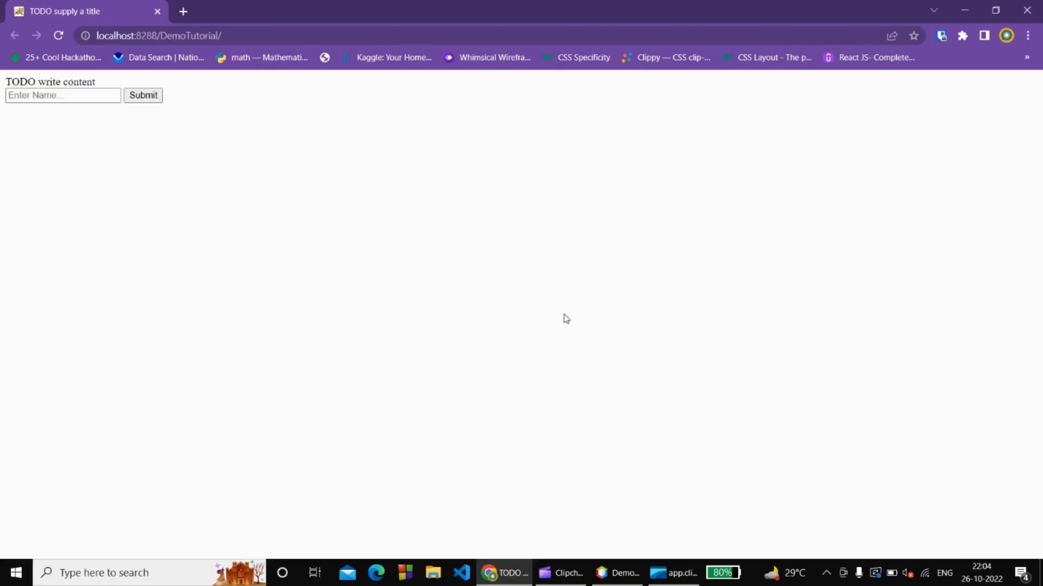
Submit a name via the Enter Name form and highlight the resulting Welcome heading at /DemoTutorial/Welcome.
click(70, 91)
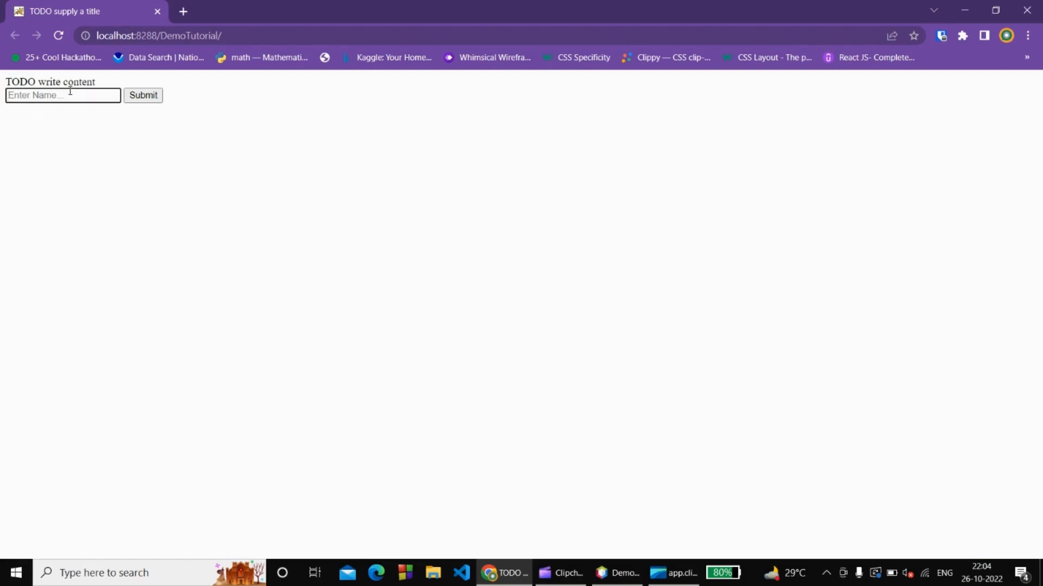
text(Ash_is_Coding)
click(143, 97)
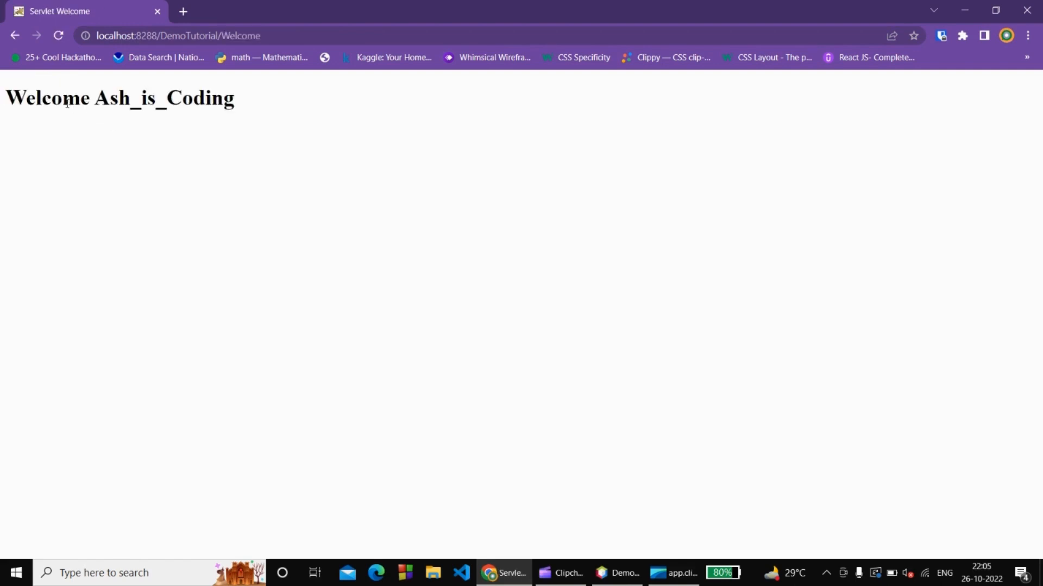
drag(7, 97, 242, 128)
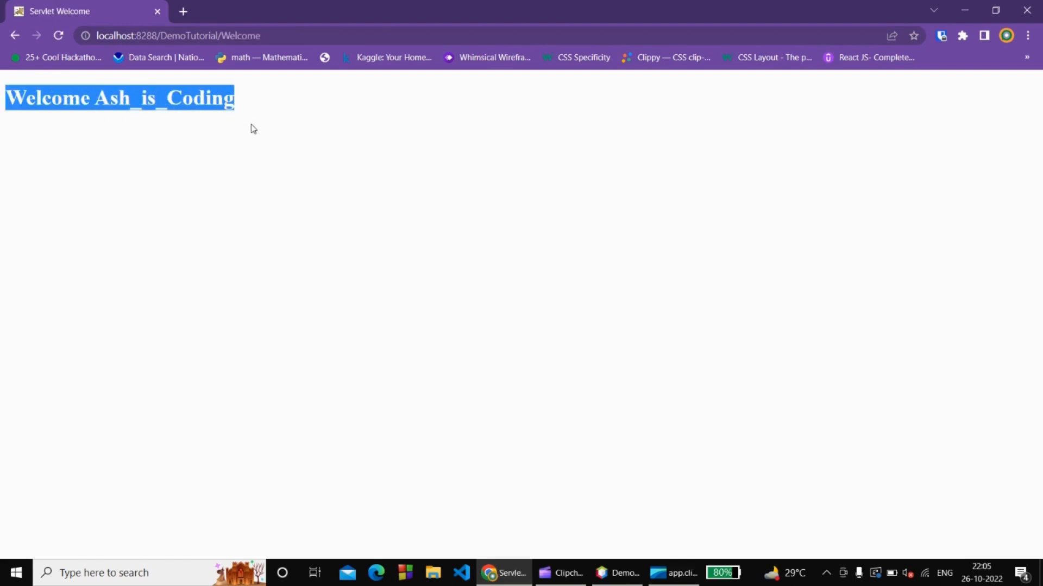